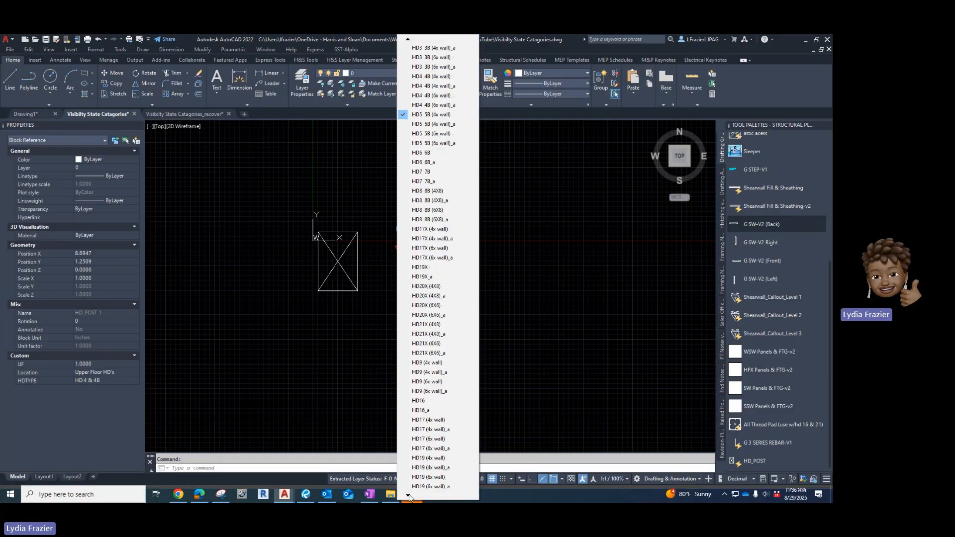
click(409, 496)
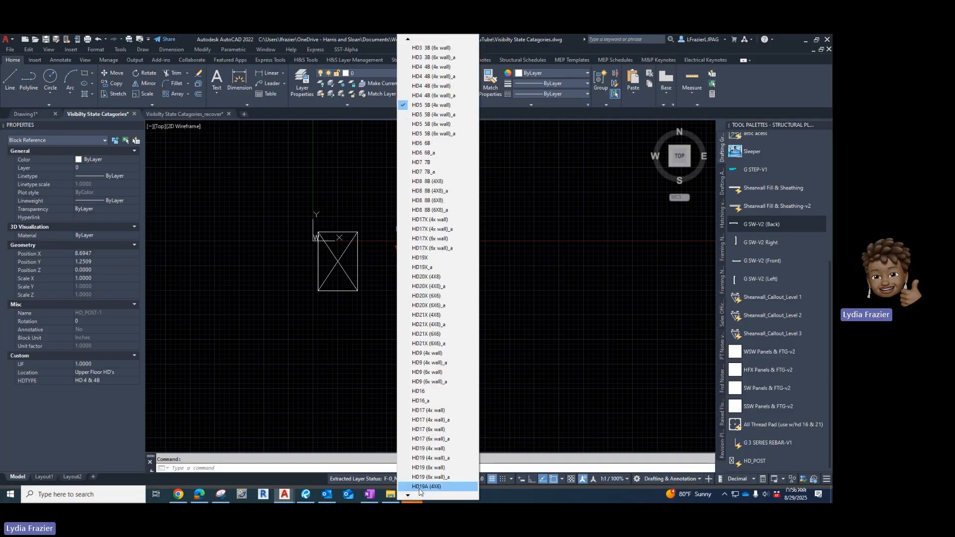
click(382, 330)
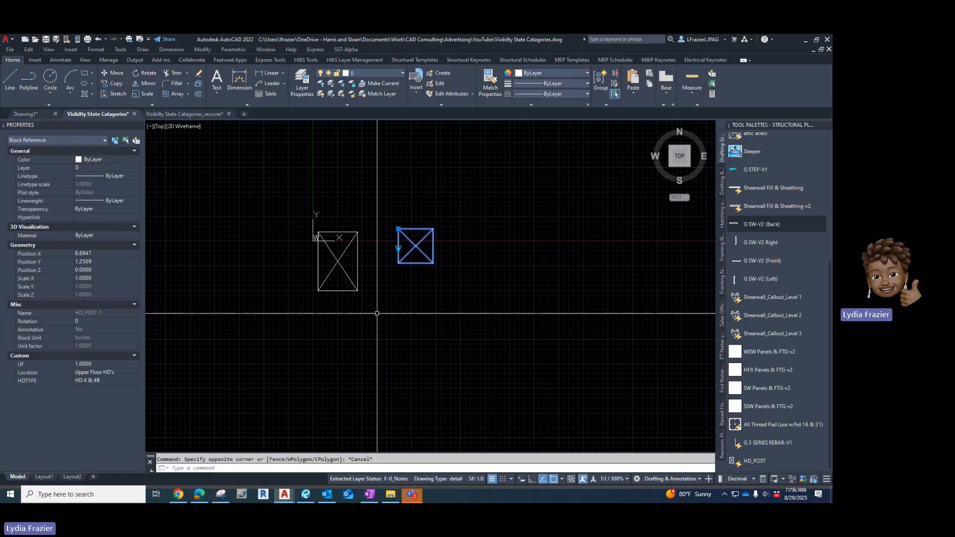
key(Escape)
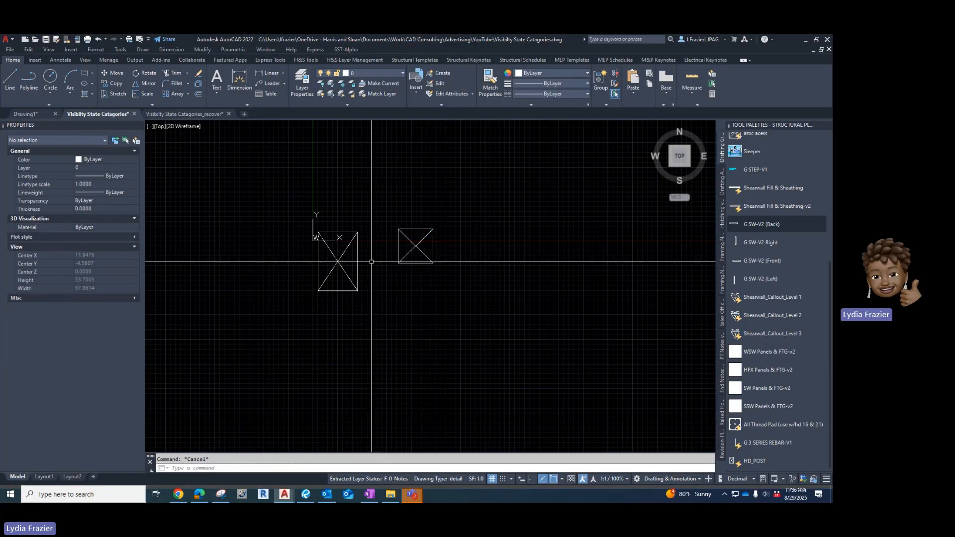
click(399, 243)
click(399, 248)
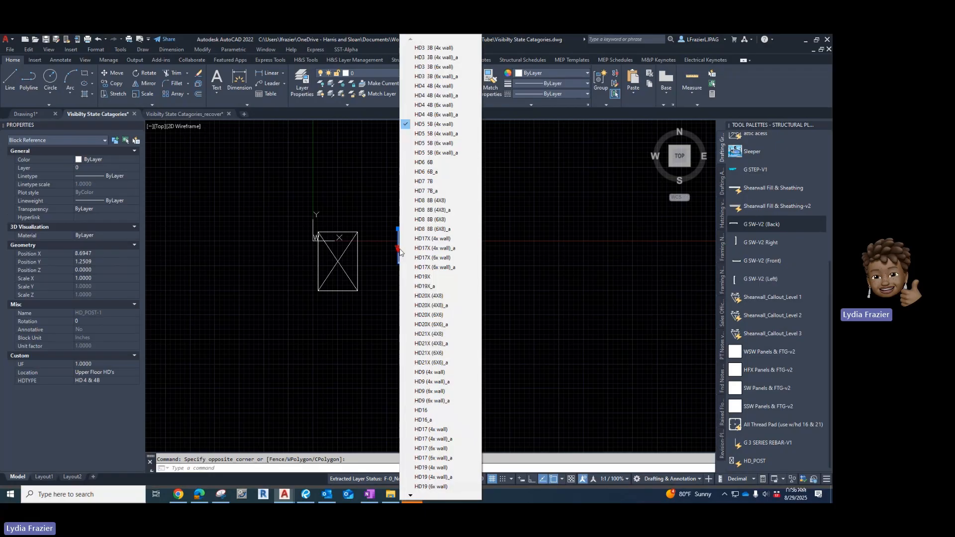
key(Escape)
key(Escape)
Set the left post's lookup to Upper Floor HD's, HD 3 3B, HD3 3B (4x wall).
click(369, 258)
click(324, 283)
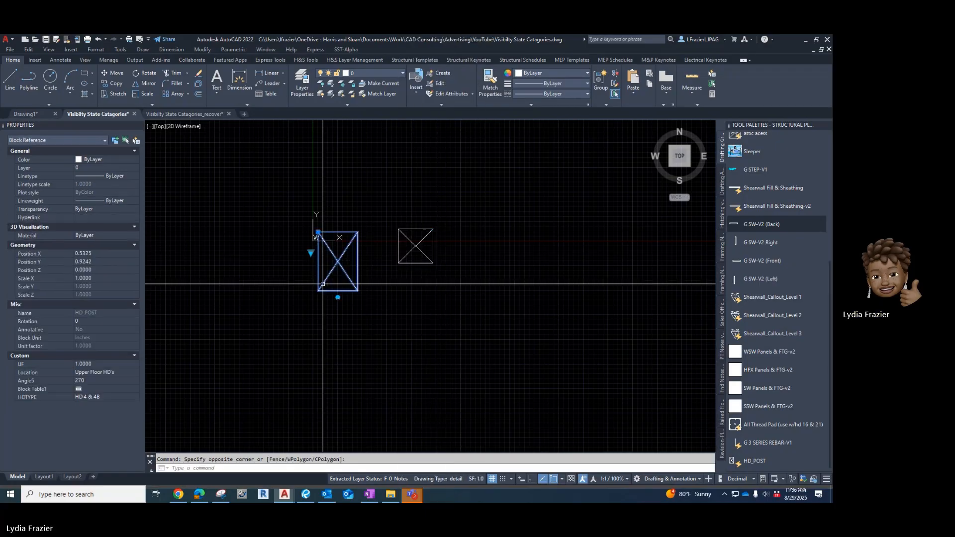
click(311, 253)
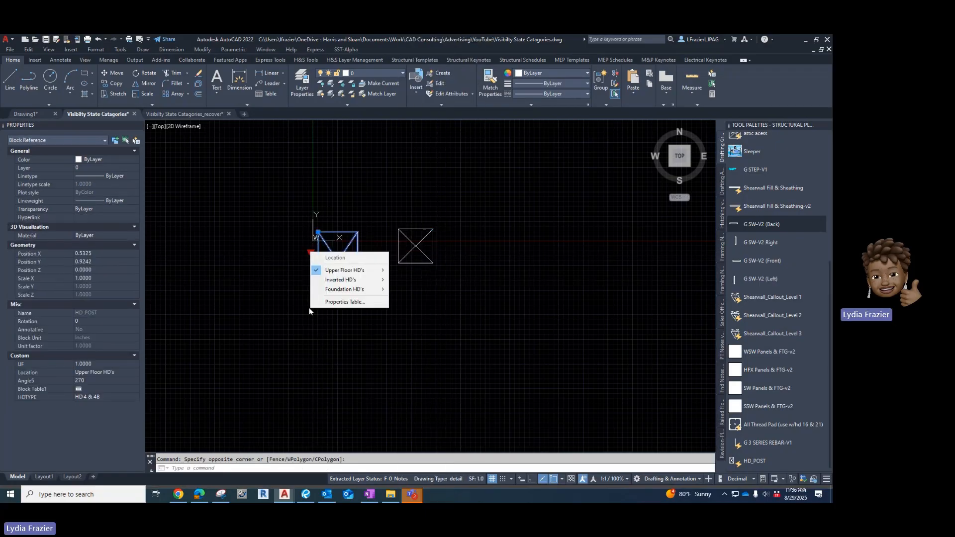
mouse_move(373, 273)
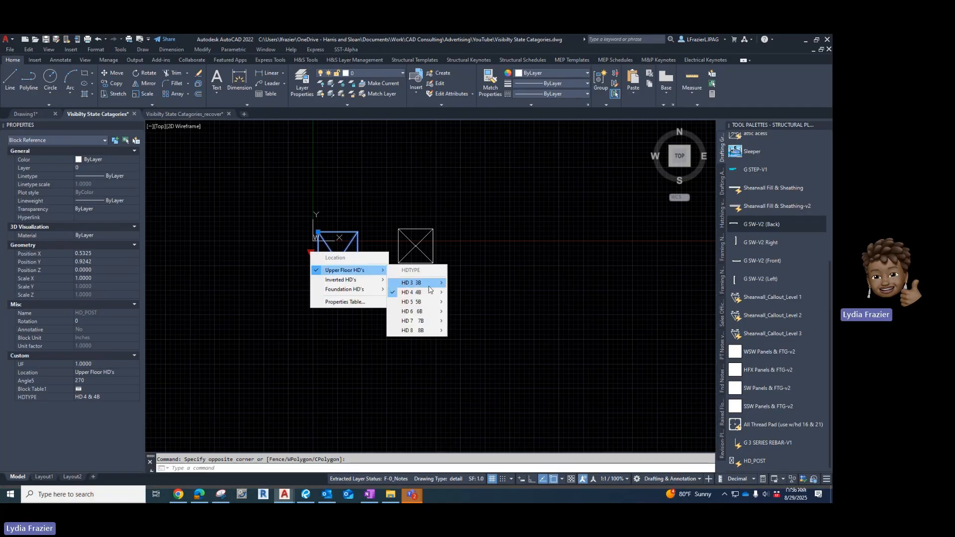
mouse_move(431, 288)
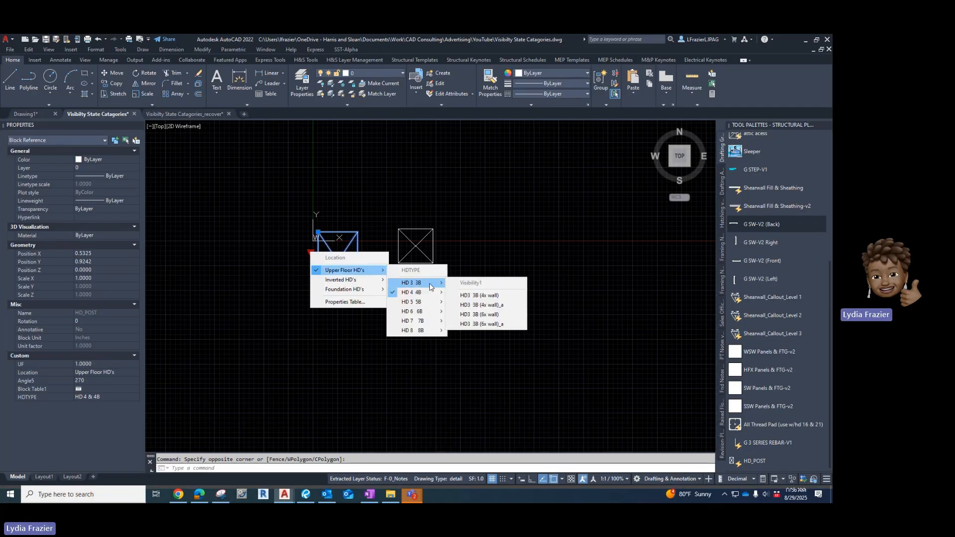
click(497, 297)
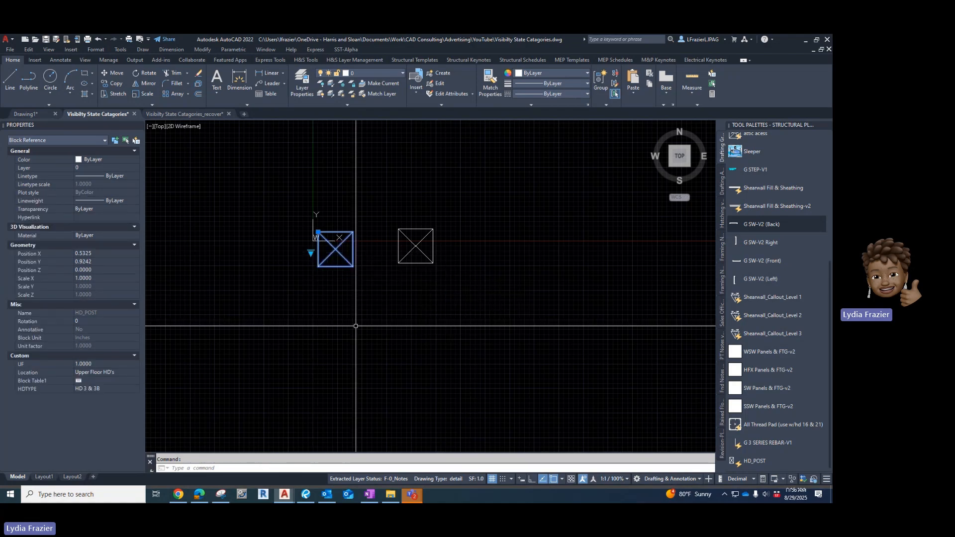
click(311, 254)
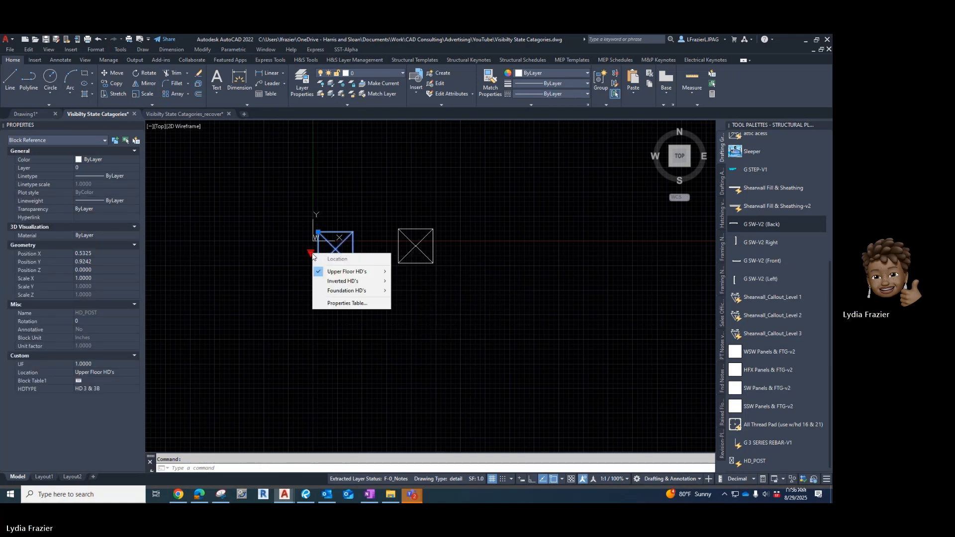
key(Escape)
key(Escape)
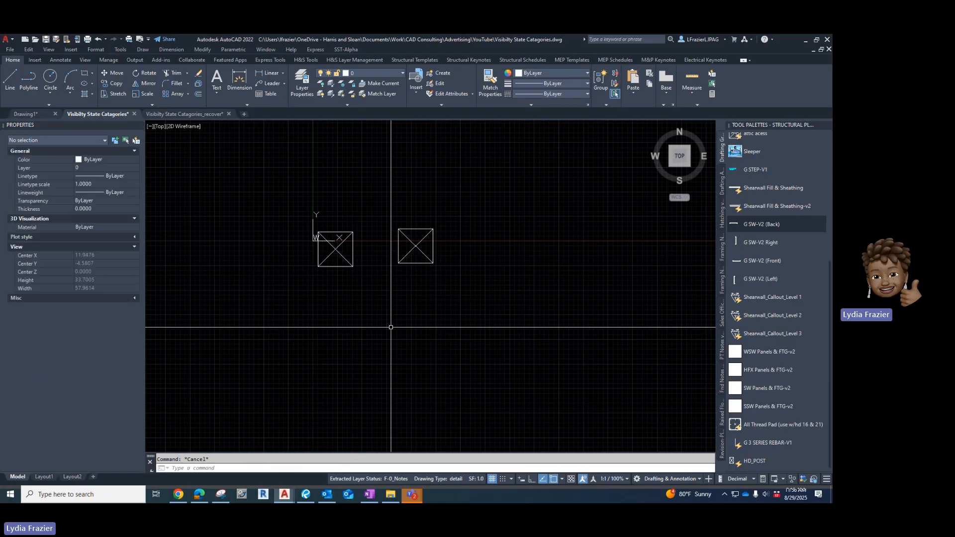
Open the right HD_POST block in the Block Editor and review its visibility states list.
click(458, 228)
click(409, 261)
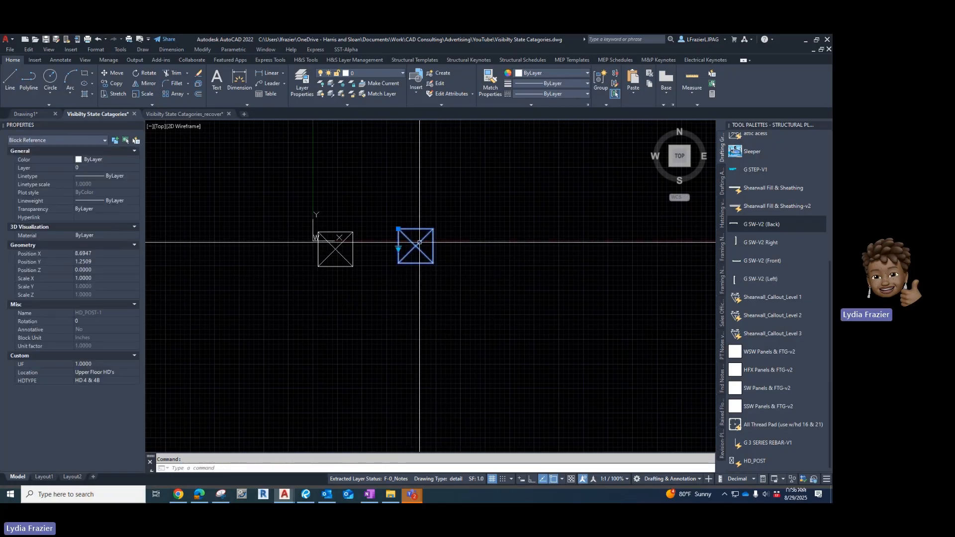
right_click(420, 245)
click(435, 260)
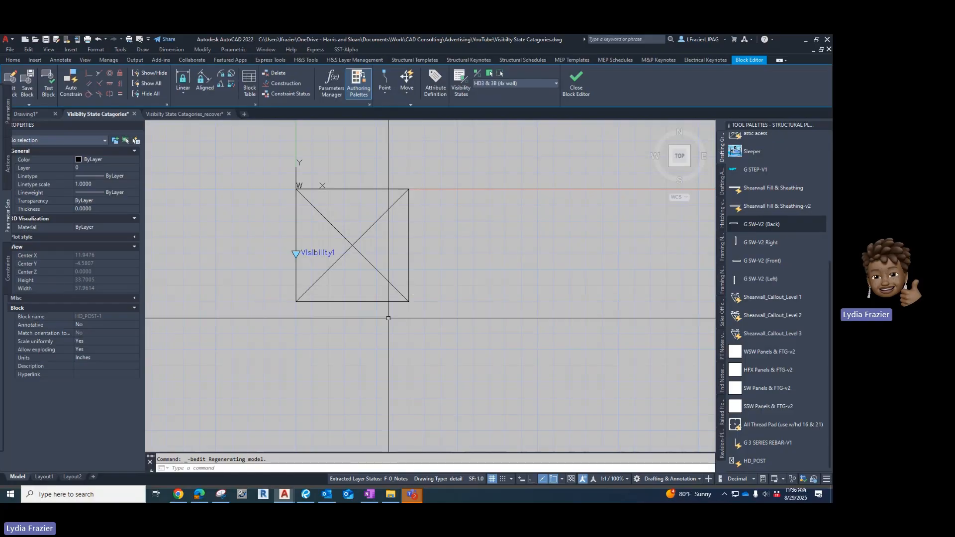
click(534, 84)
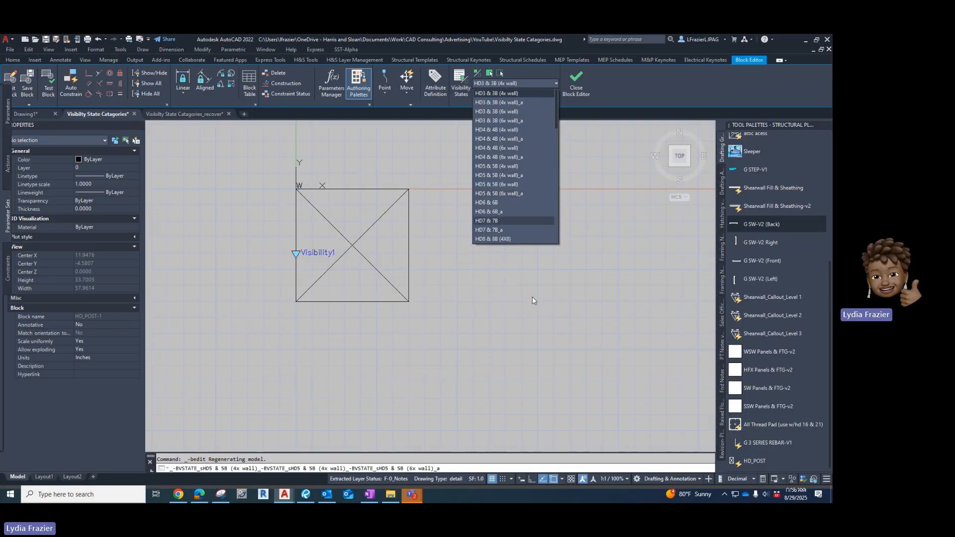
click(498, 401)
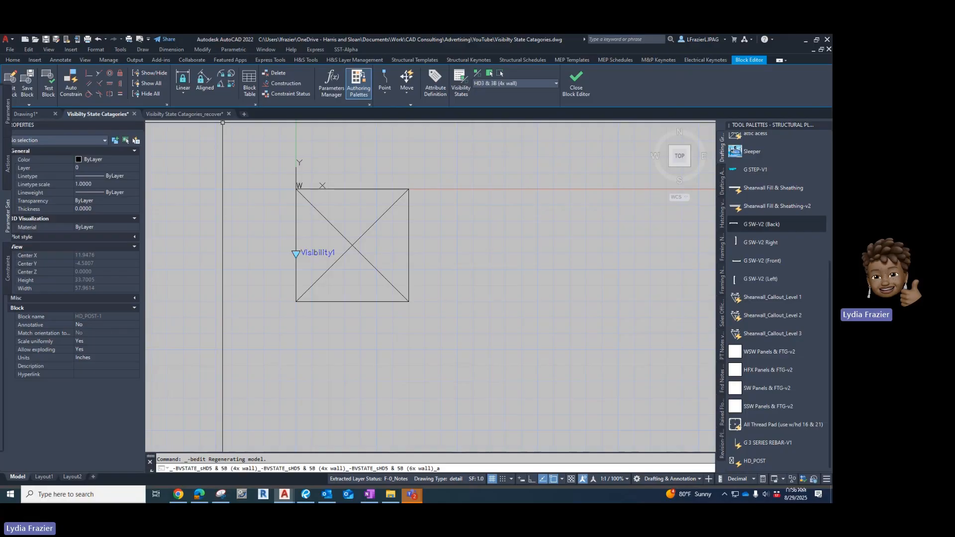
Add a Block Table parameter beside the post with 1 grip.
click(249, 80)
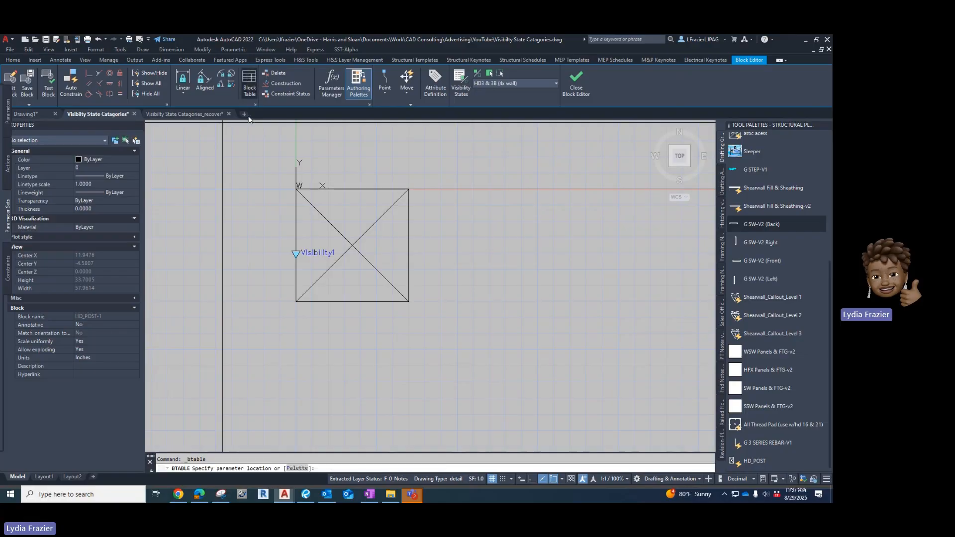
click(279, 240)
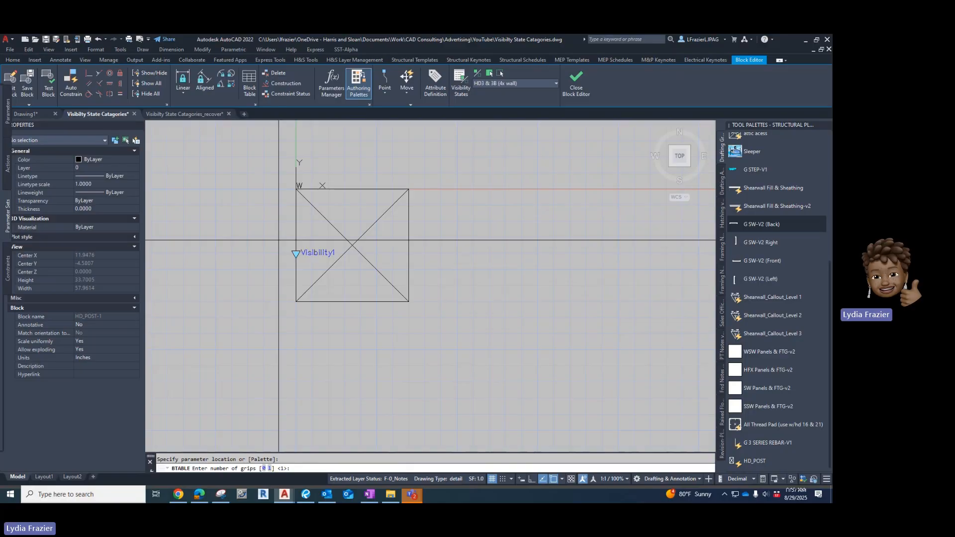
text(1)
key(Return)
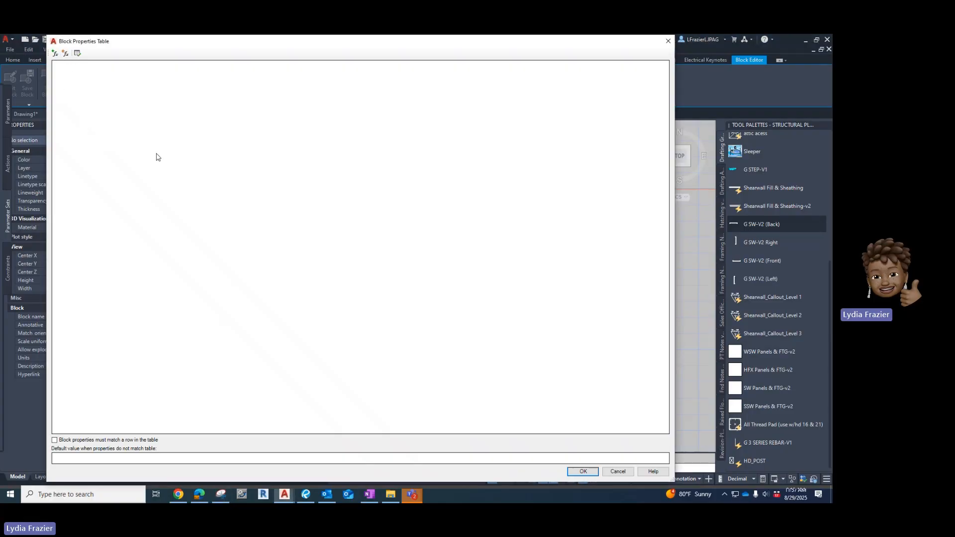
Create a new String user parameter named HDLocation in the block properties table.
click(65, 55)
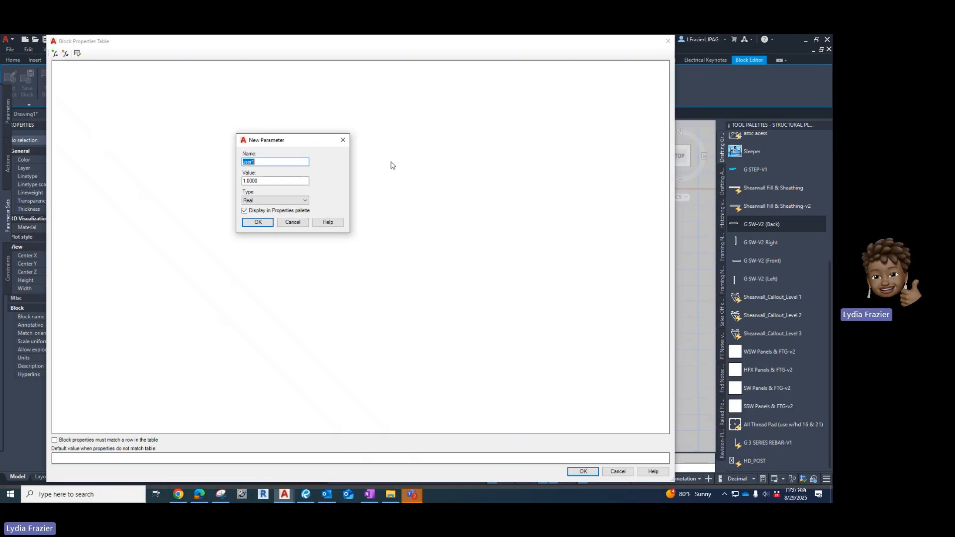
text(HDLO)
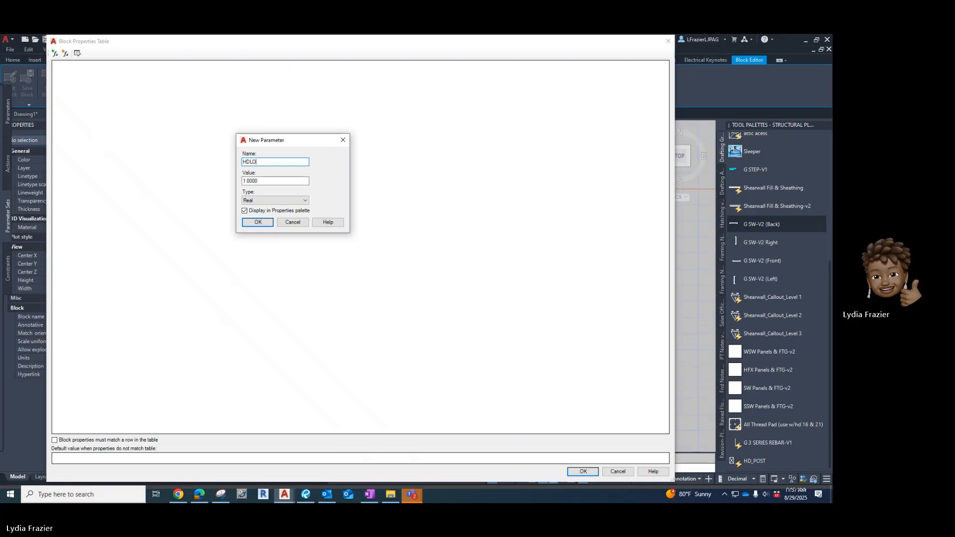
key(BackSpace)
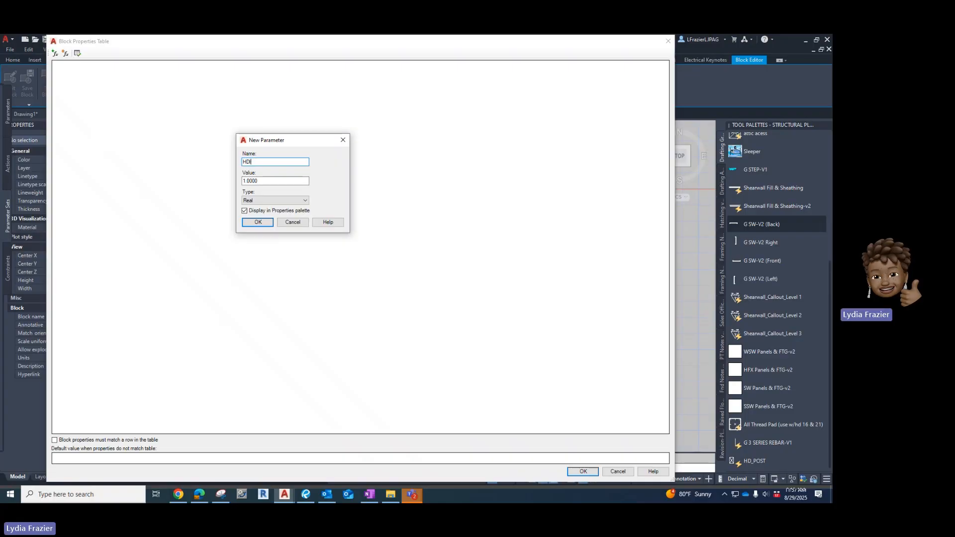
text(Location)
click(302, 200)
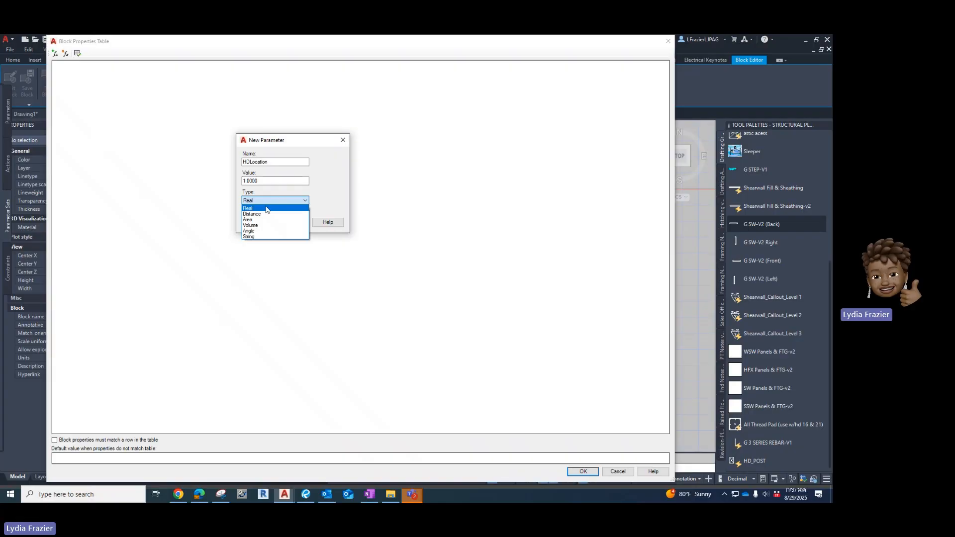
click(256, 237)
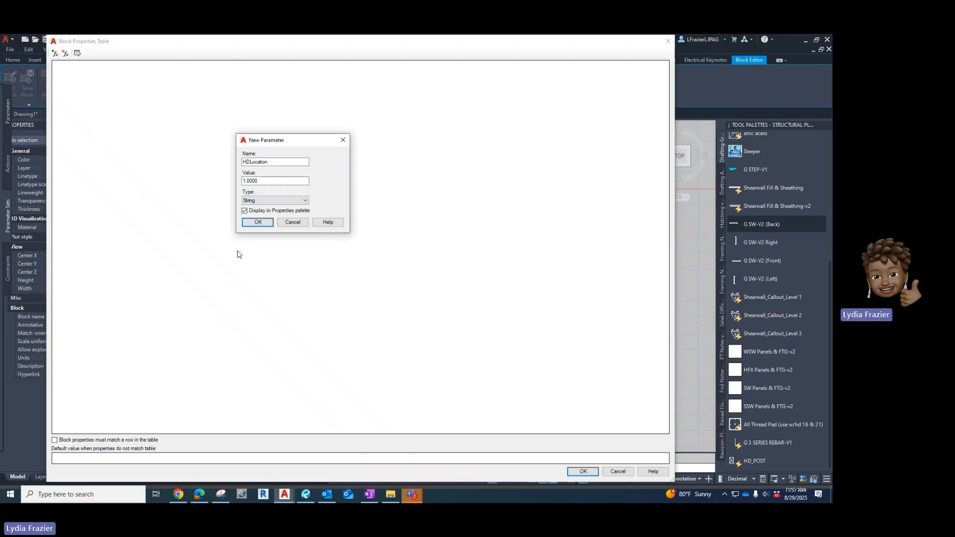
click(258, 222)
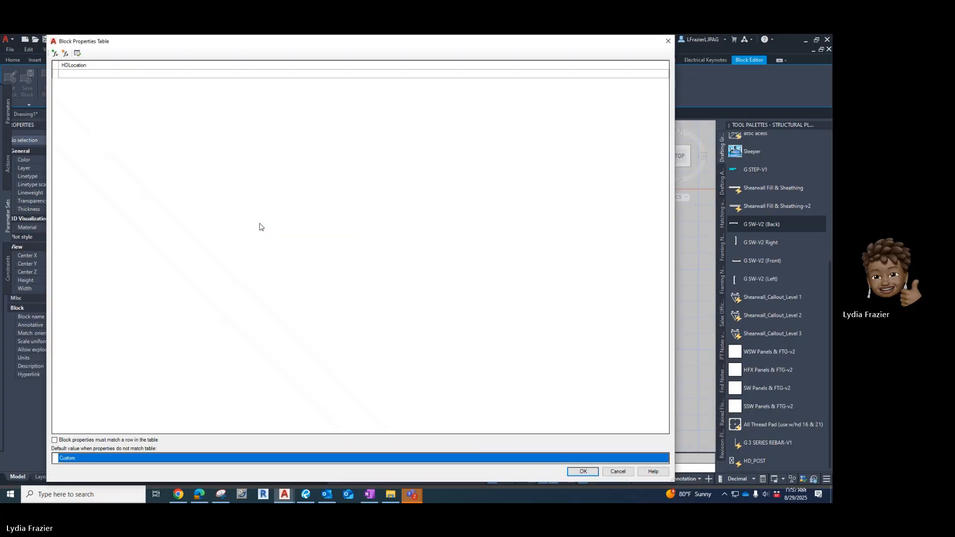
Create a second String user parameter named HDTYPE2 in the block properties table.
click(65, 54)
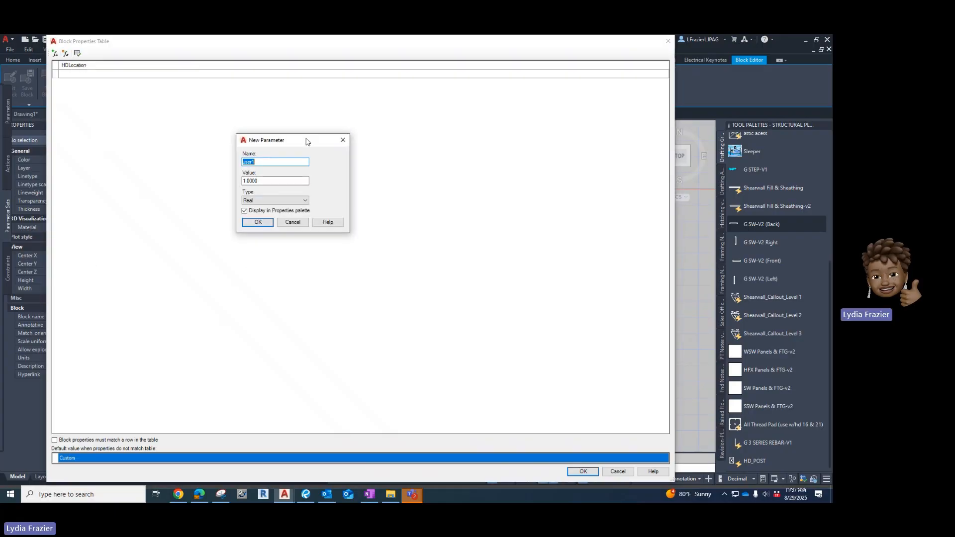
text(HDTYUP)
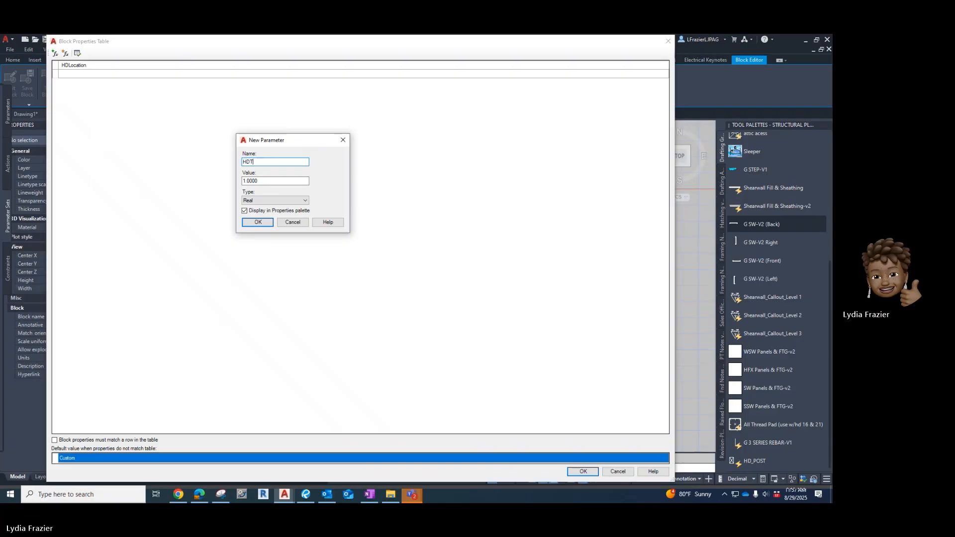
key(BackSpace)
key(BackSpace)
text(PE2)
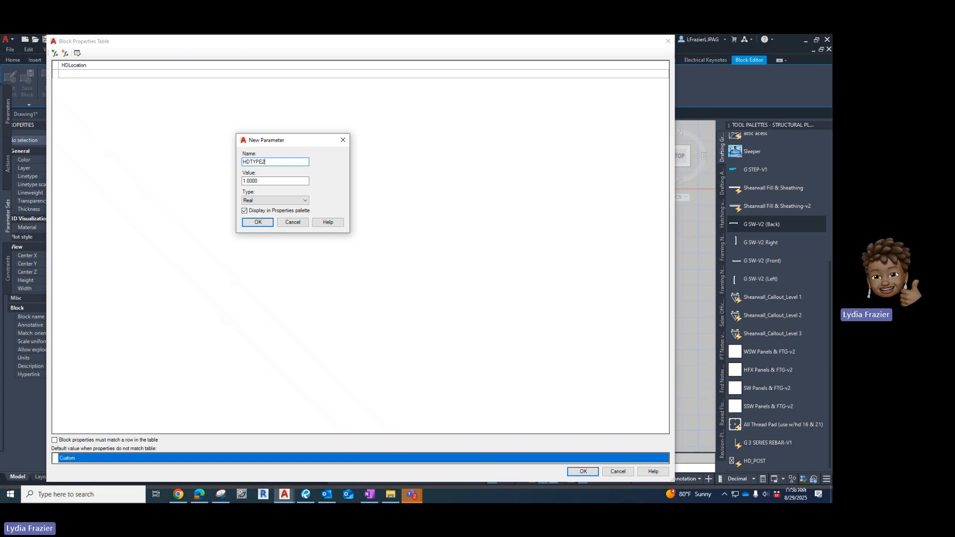
click(267, 200)
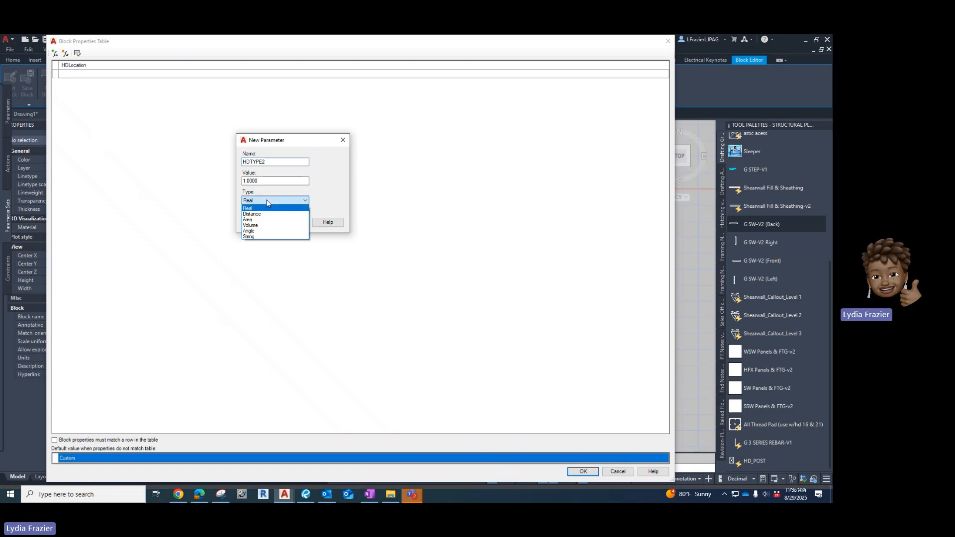
click(264, 237)
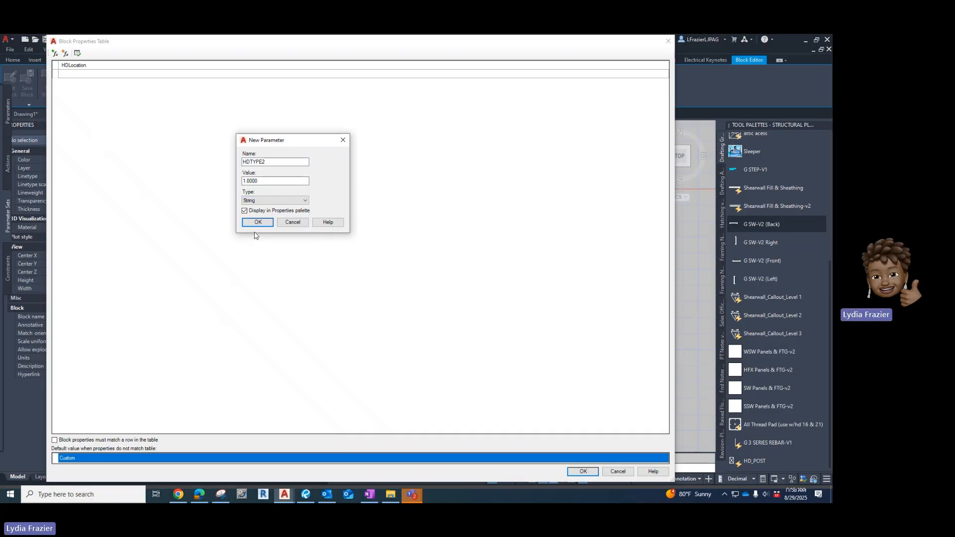
click(259, 221)
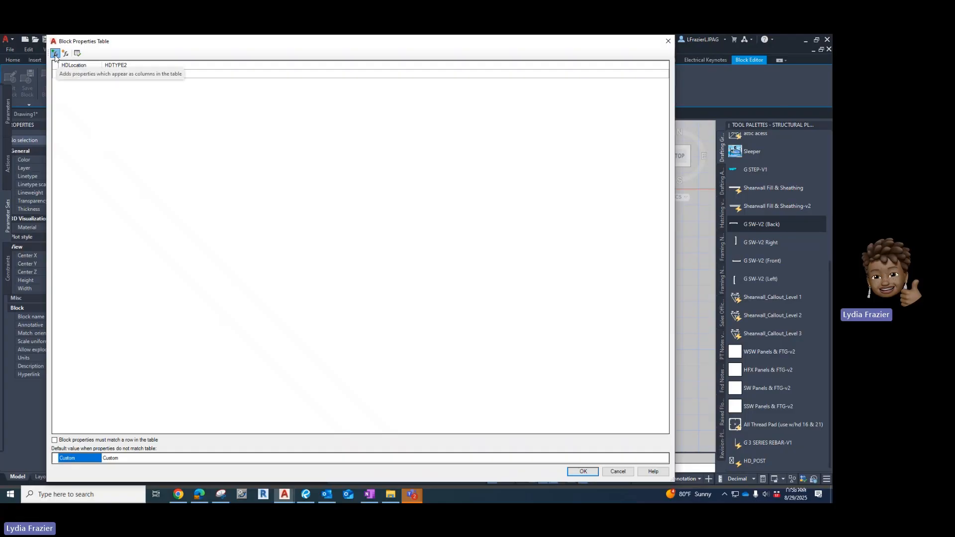
Add Visibility1 as a table column and enter Upper Floor HD's as the first row's HDLocation.
click(54, 54)
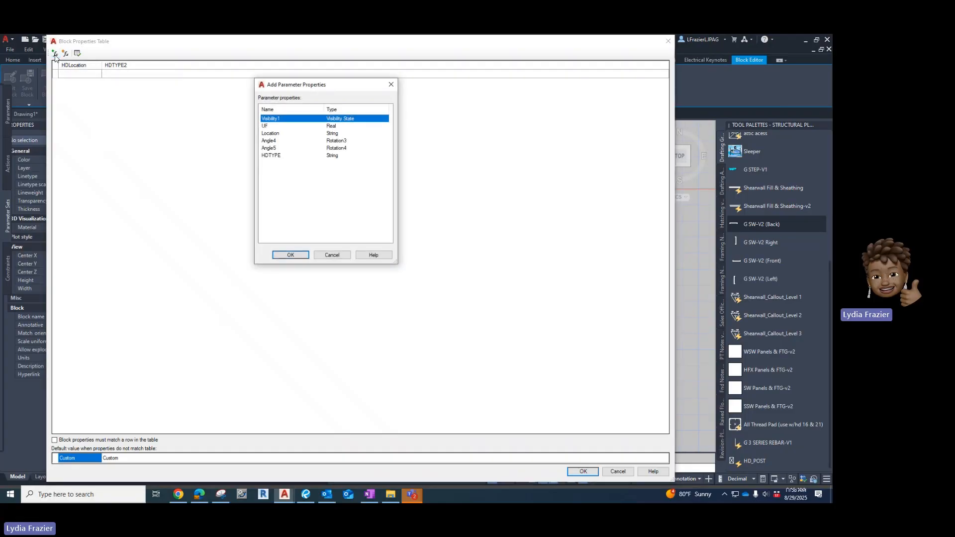
click(297, 255)
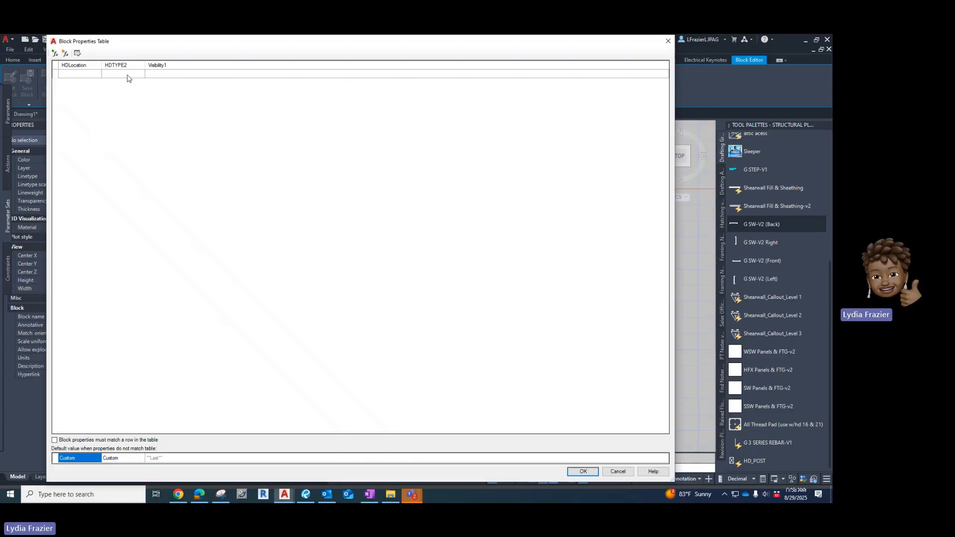
click(71, 76)
click(72, 76)
text(uPPER)
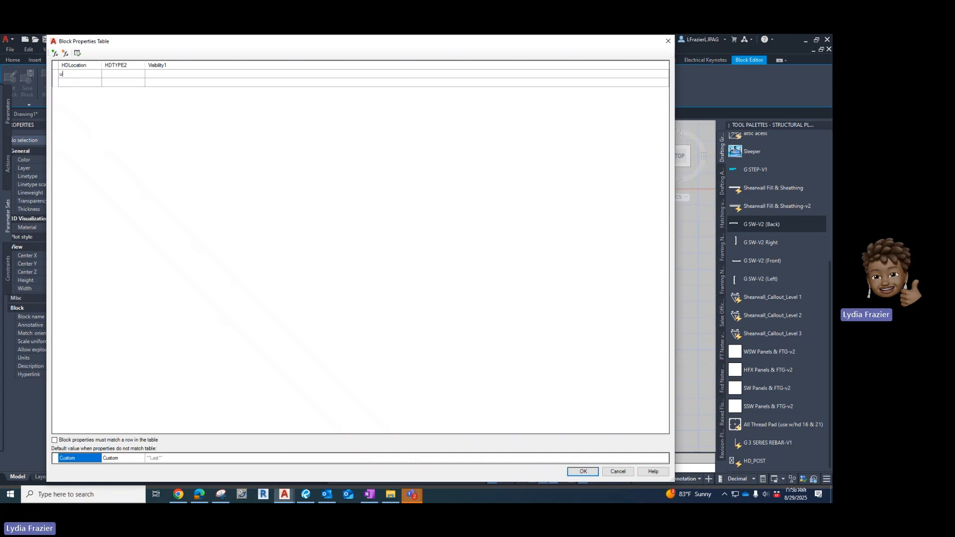
key(BackSpace)
key(BackSpace)
key(BackSpace)
key(BackSpace)
key(BackSpace)
text(Upp)
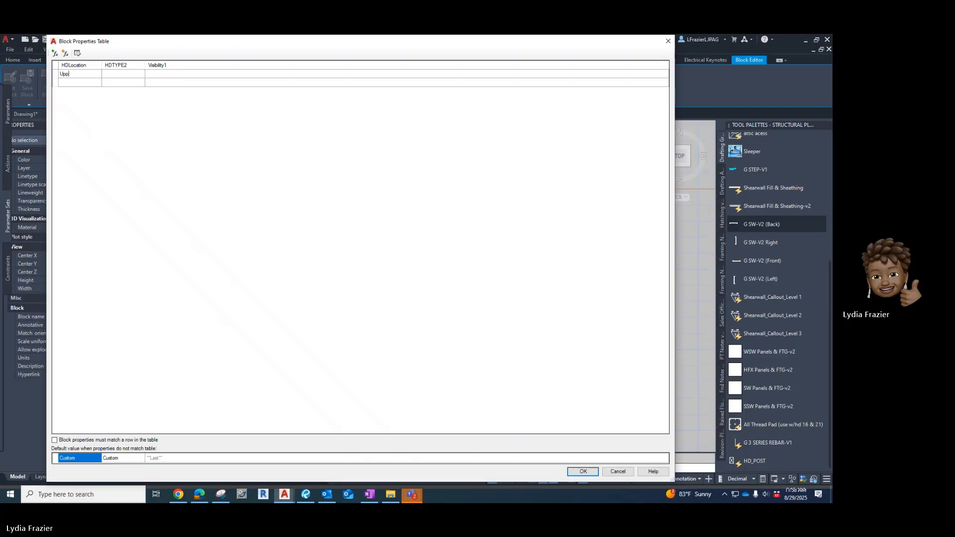
text(er Floor HD's)
key(Tab)
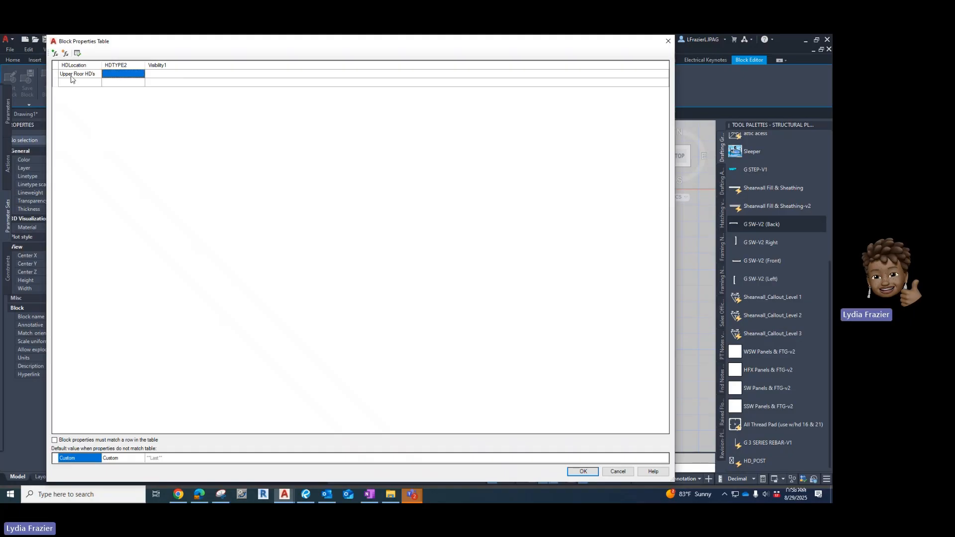
Enter HD3 3B as the first row's HDTYPE2 value in the block properties table.
text(HD)
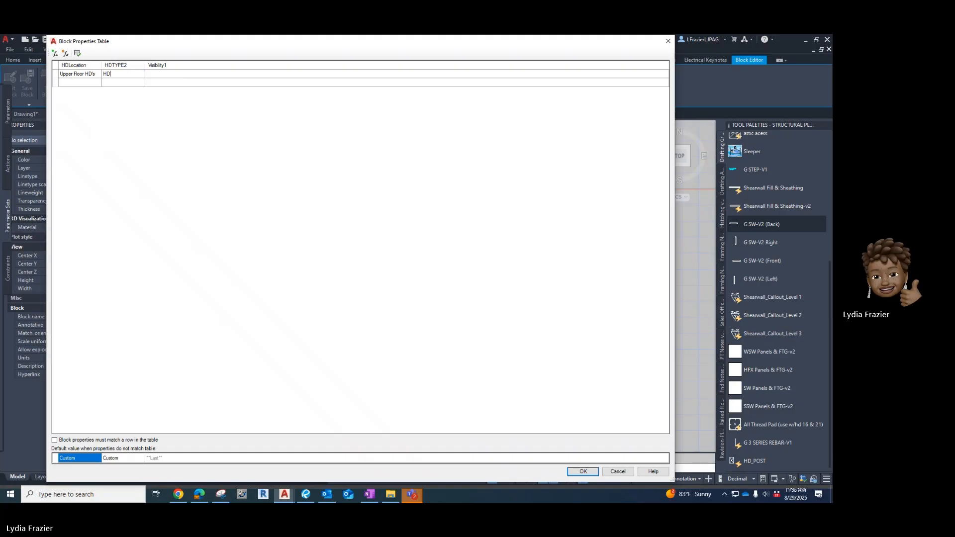
text(3 3B)
key(Tab)
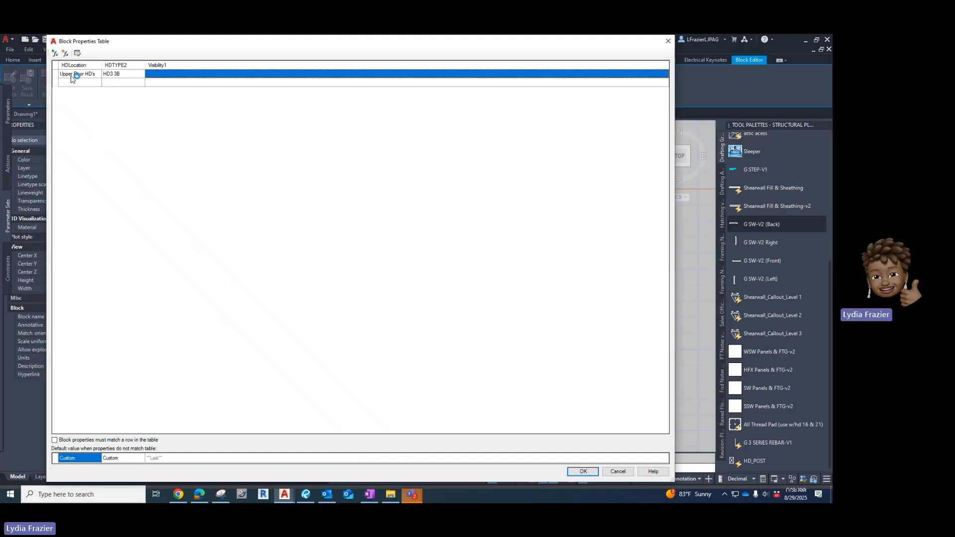
Set the first row's Visibility1 value to HD3 & 3B (4x wall).
click(165, 75)
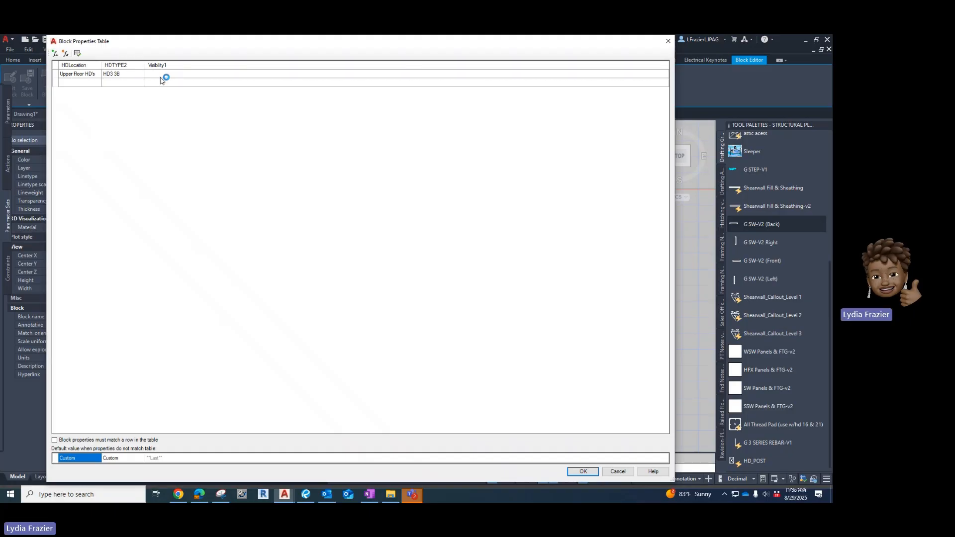
click(666, 74)
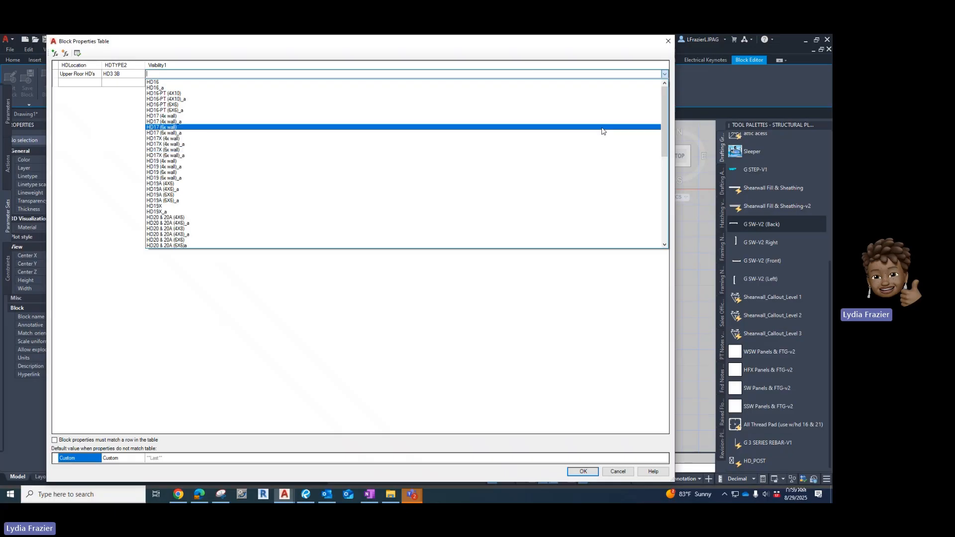
drag(665, 126, 668, 214)
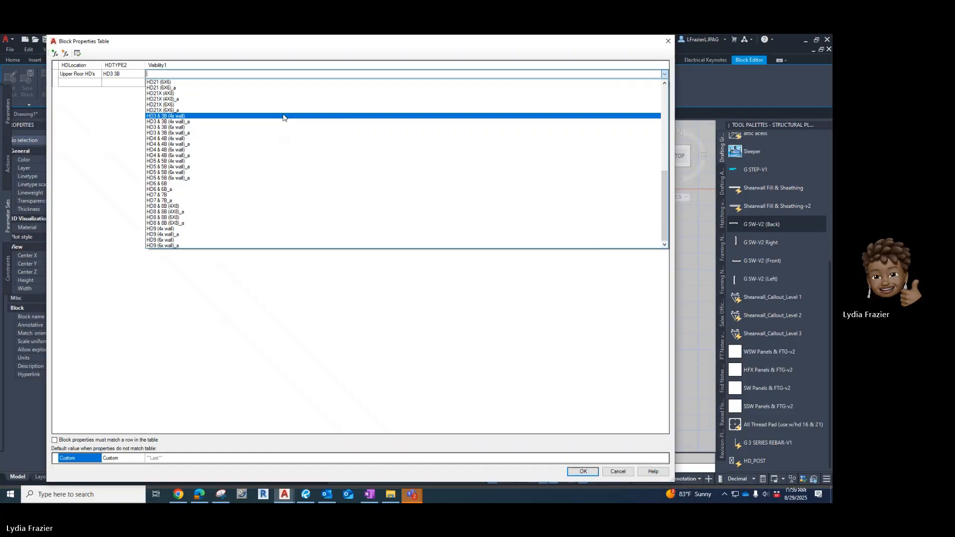
click(284, 116)
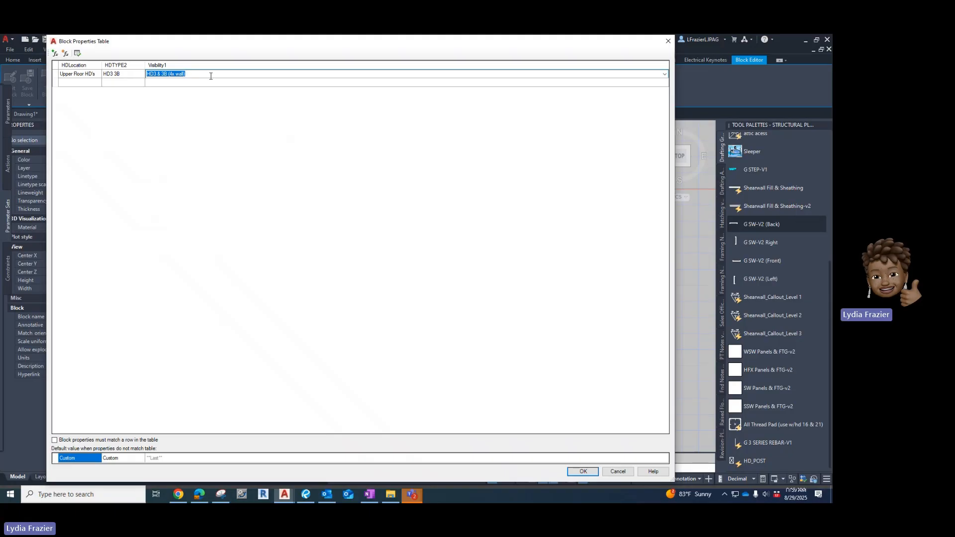
click(664, 75)
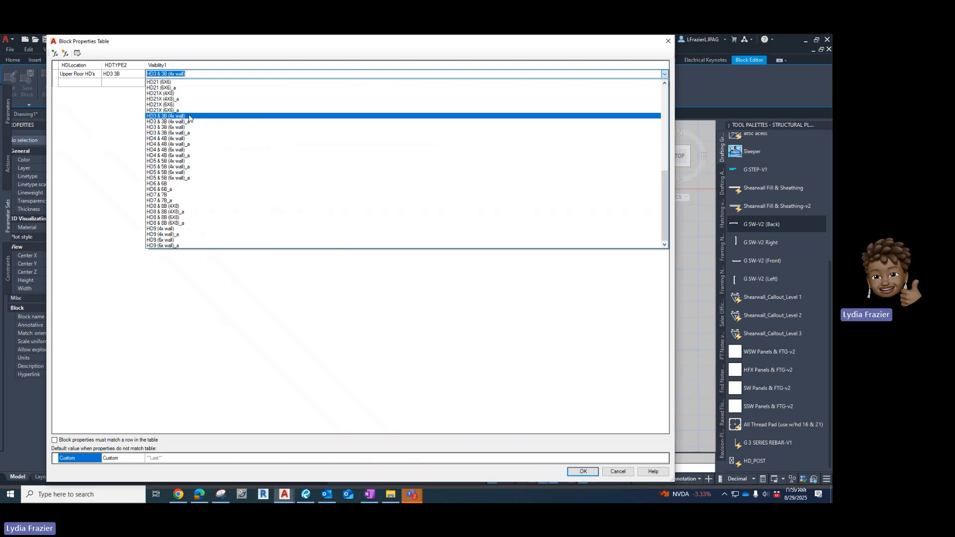
click(94, 83)
Copy Upper Floor HD's and HD3 3B into the second row's HDLocation and HDTYPE2 cells.
click(99, 75)
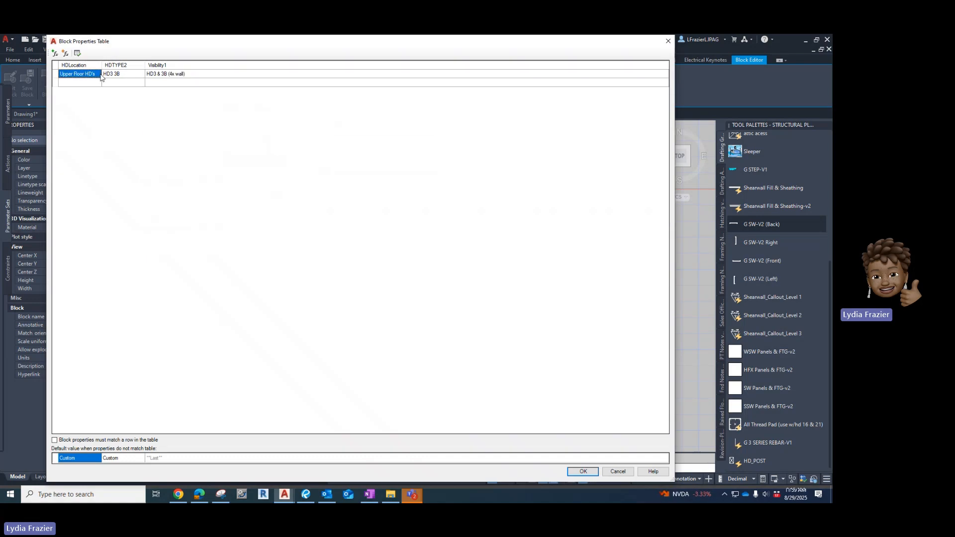
click(100, 74)
key(ctrl+c)
click(90, 84)
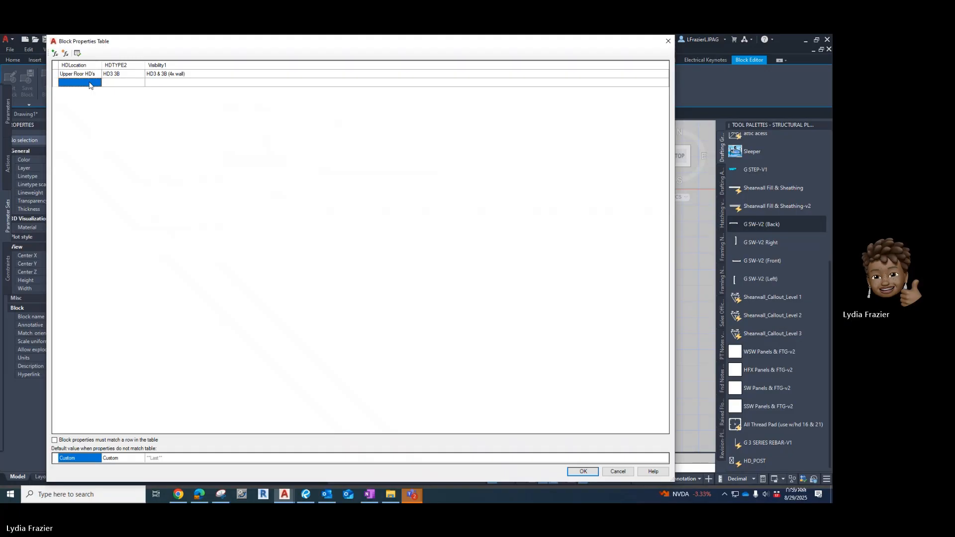
key(ctrl+v)
click(130, 74)
click(130, 74)
key(ctrl+c)
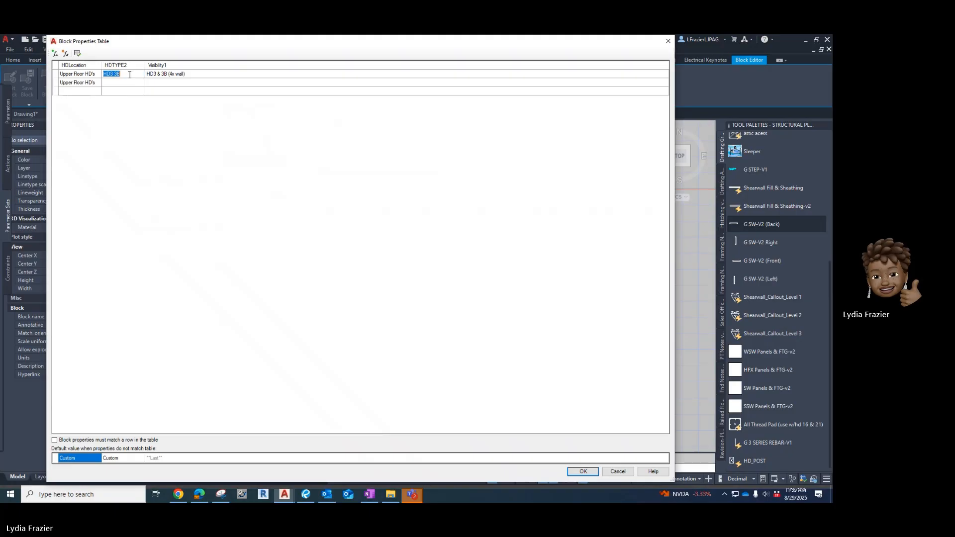
click(122, 83)
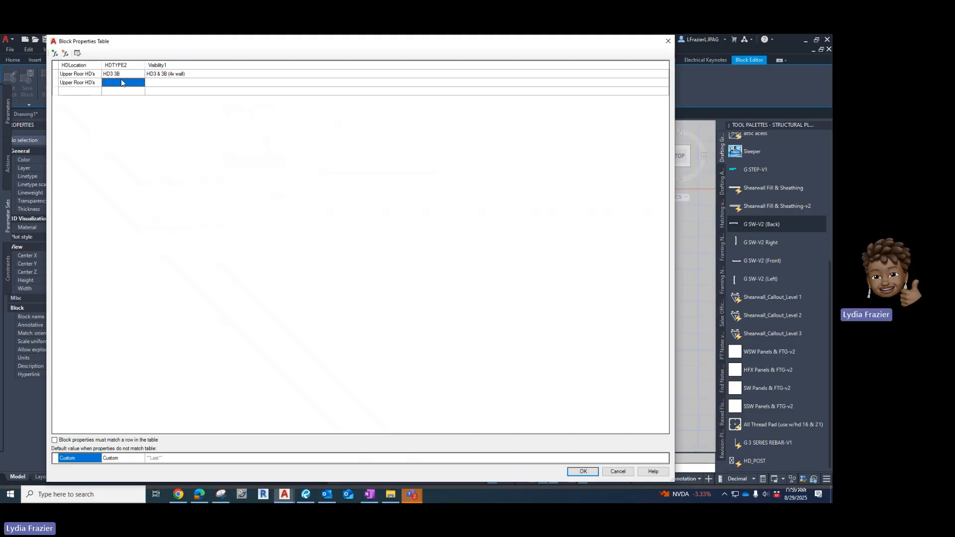
key(ctrl+v)
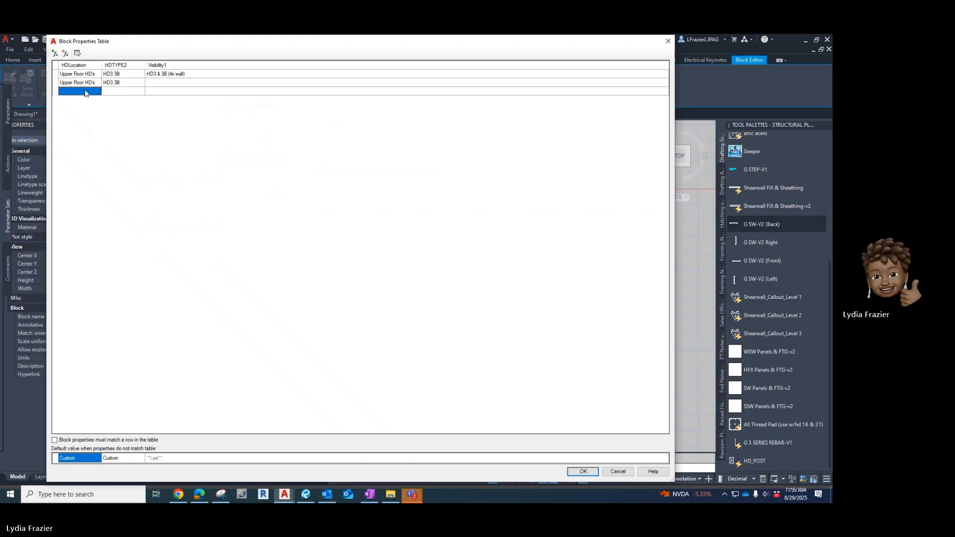
Paste Upper Floor HD's and HD3 3B into the HDLocation and HDTYPE2 cells of the third and fourth rows.
click(86, 92)
click(100, 84)
click(100, 83)
key(ctrl+c)
click(84, 93)
key(ctrl+v)
click(82, 100)
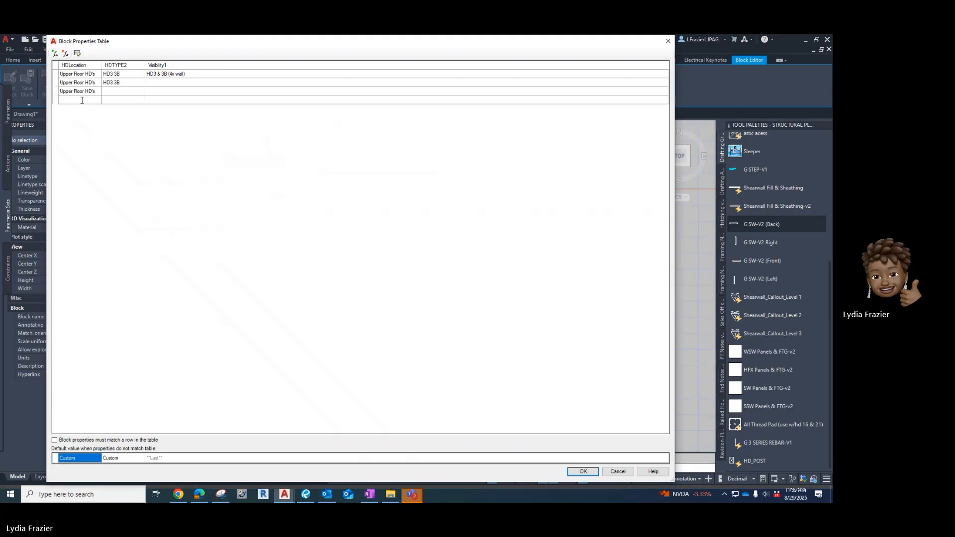
key(ctrl+v)
click(124, 92)
click(127, 83)
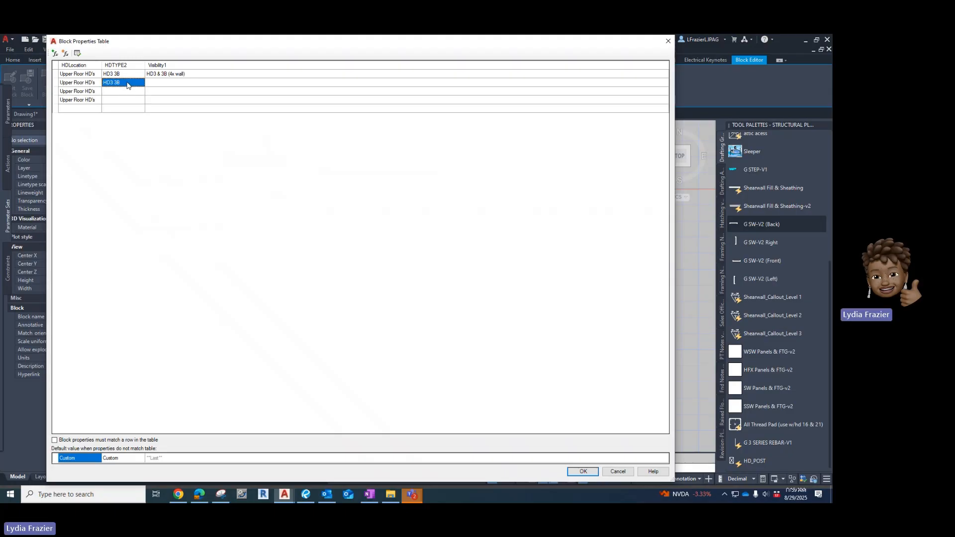
click(127, 82)
key(ctrl+c)
click(121, 92)
key(ctrl+v)
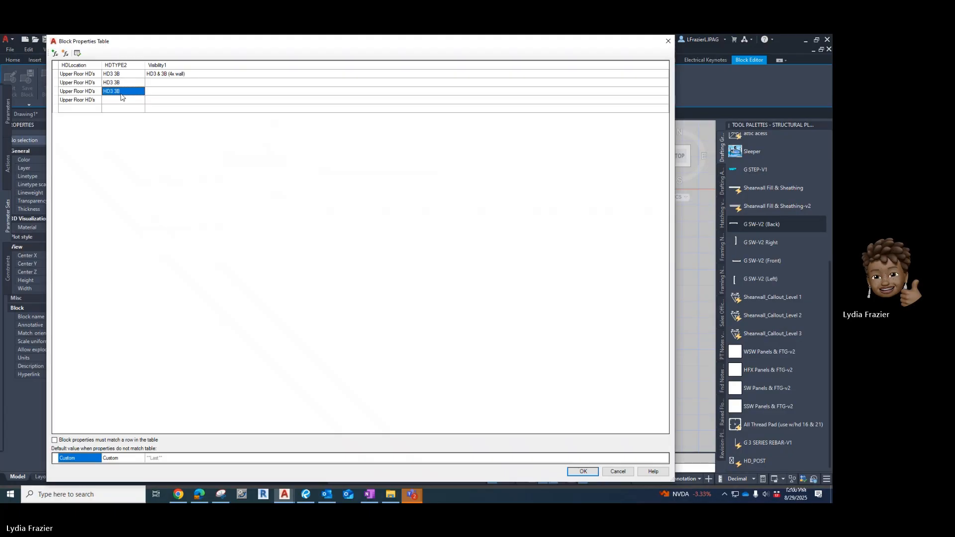
click(117, 101)
key(ctrl+v)
Set the second row's Visibility1 value to HD3 & 3B (4x wall)_a.
click(160, 83)
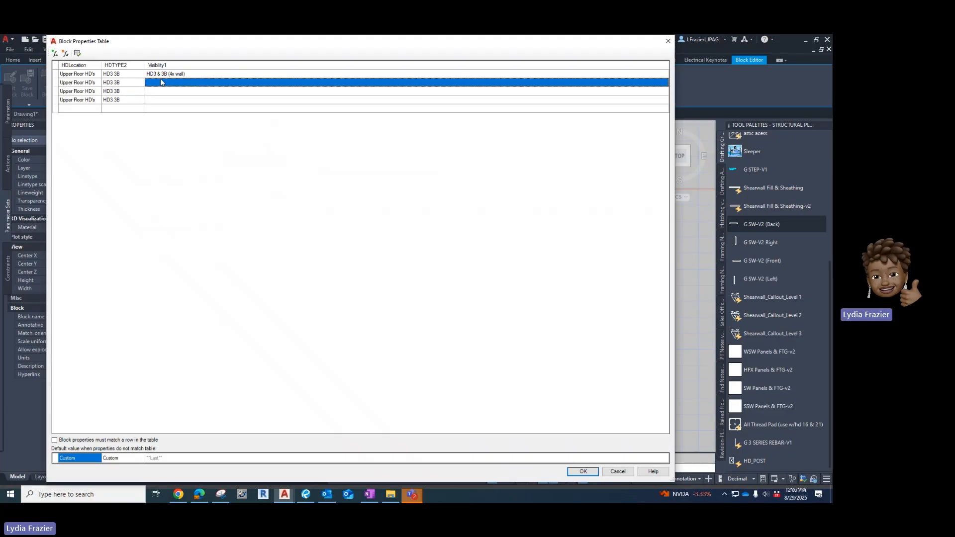
click(660, 85)
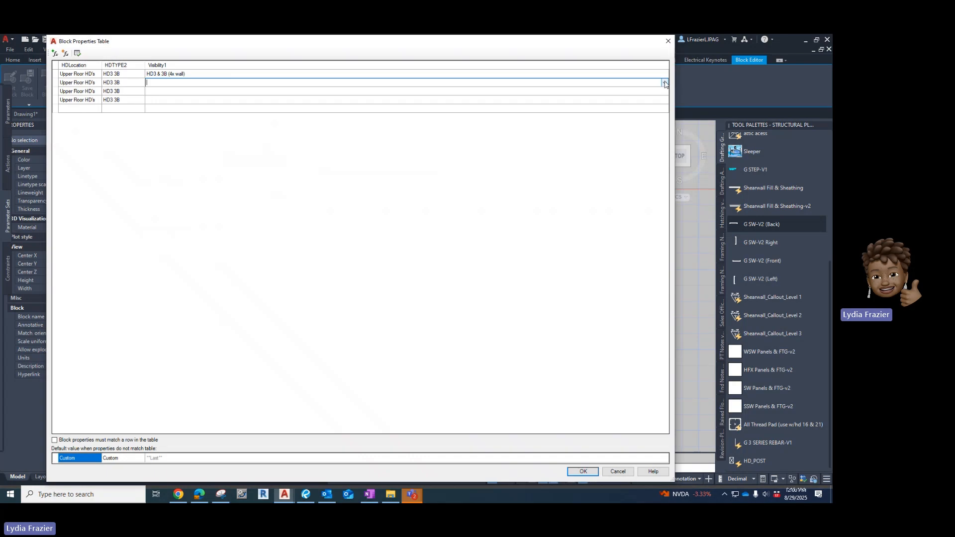
click(665, 84)
scroll(481, 164, down, 10)
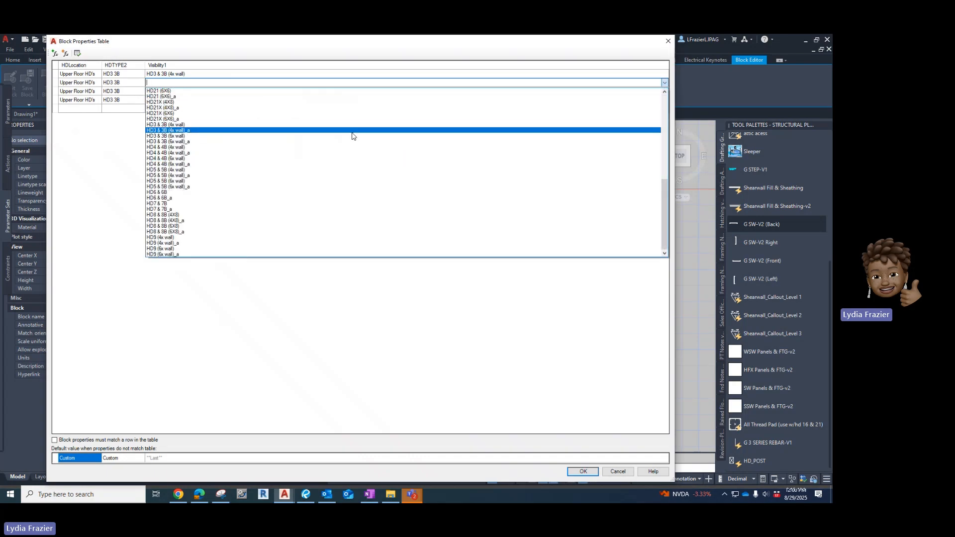
click(353, 130)
click(650, 92)
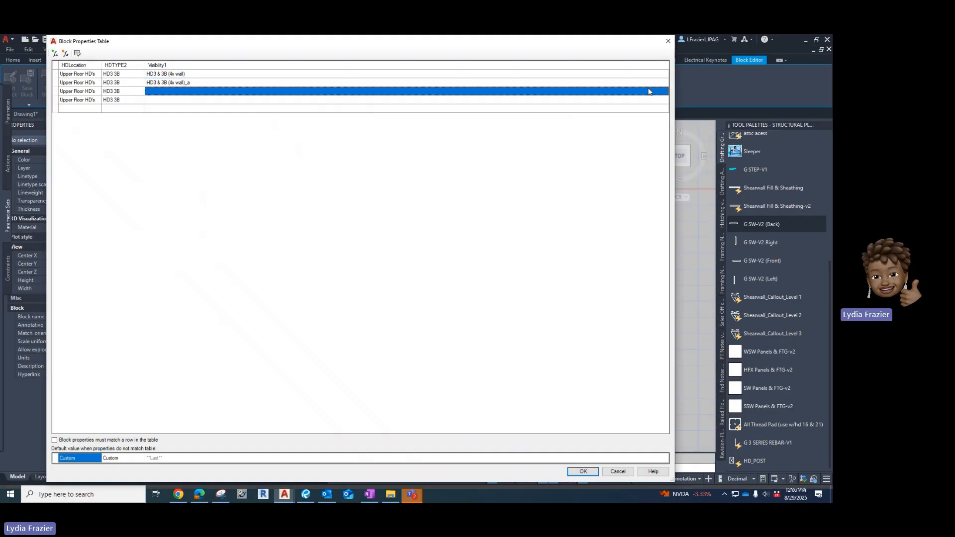
Set the third row's Visibility1 value to HD3 & 3B (6x wall).
click(660, 92)
click(664, 92)
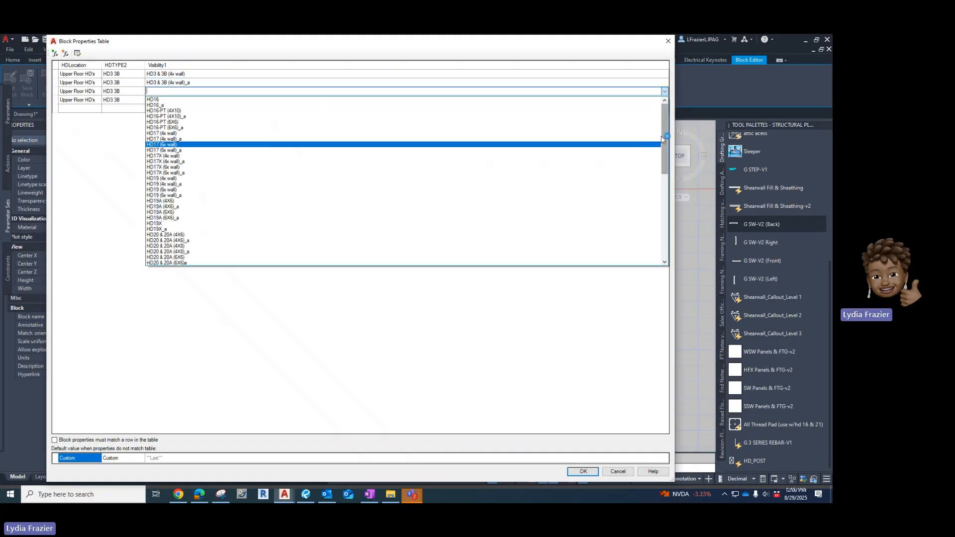
click(658, 145)
click(665, 91)
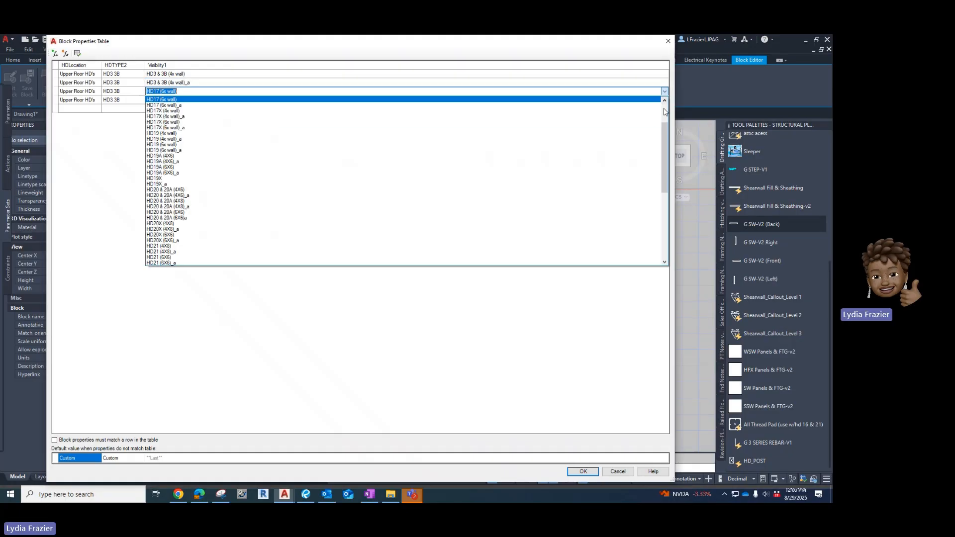
drag(664, 129, 661, 187)
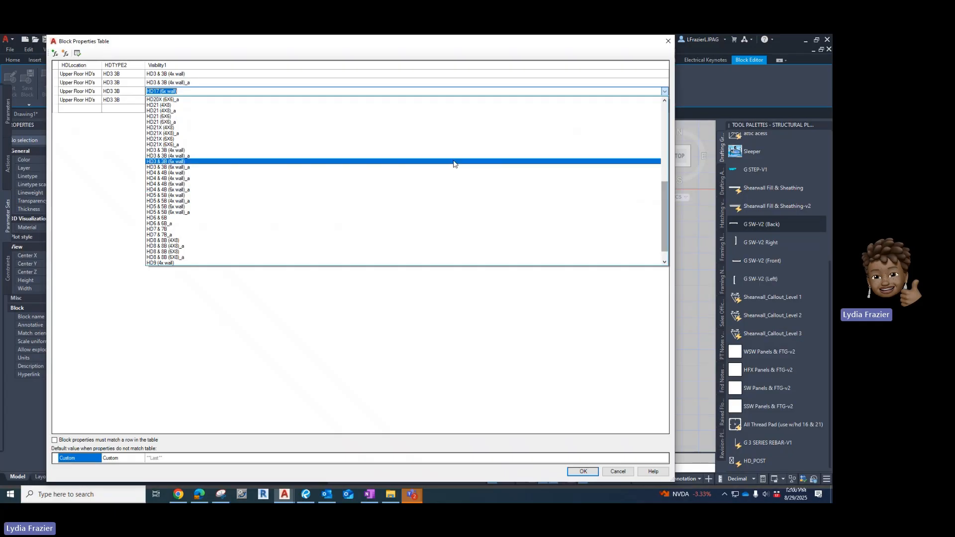
click(449, 166)
click(333, 102)
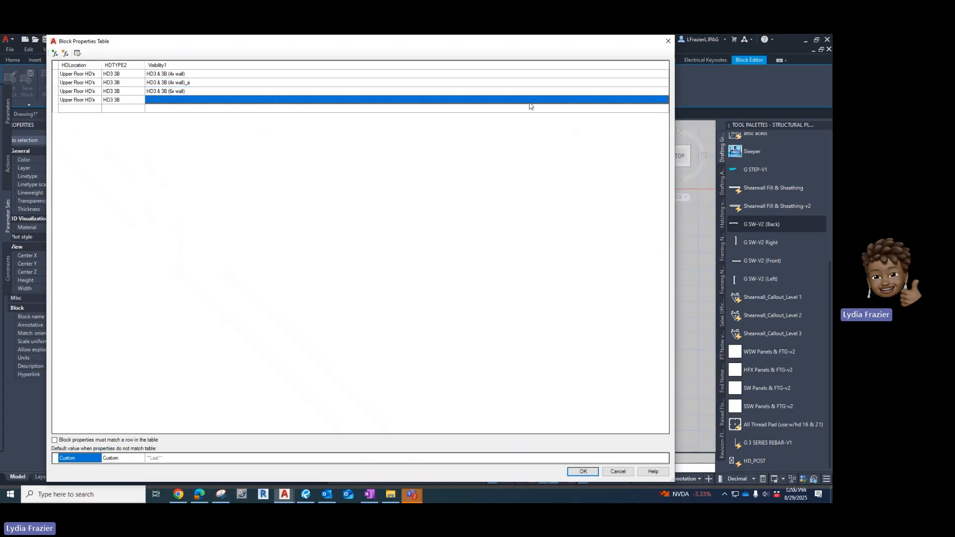
Set the fourth row's Visibility1 value to HD3 & 3B (6x wall)_a.
click(665, 100)
drag(664, 115, 663, 202)
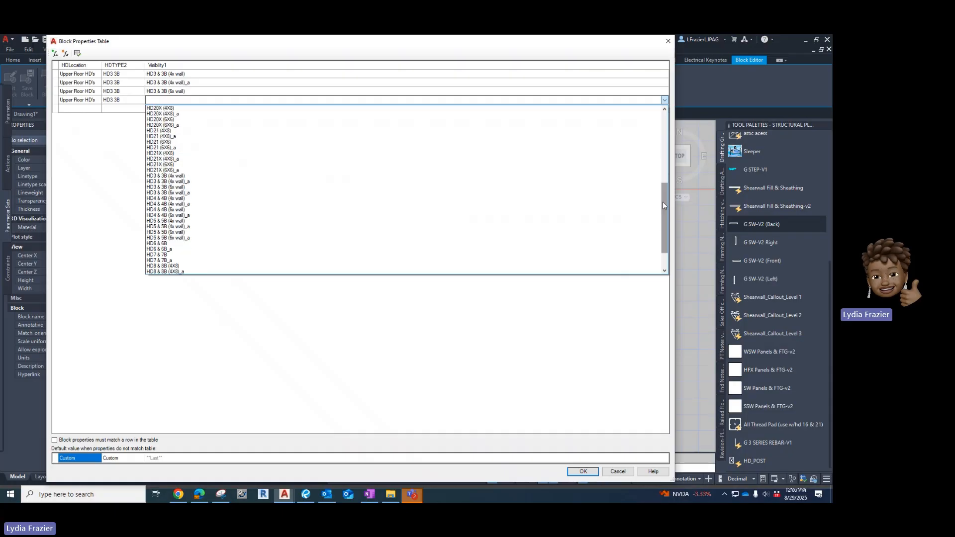
click(332, 193)
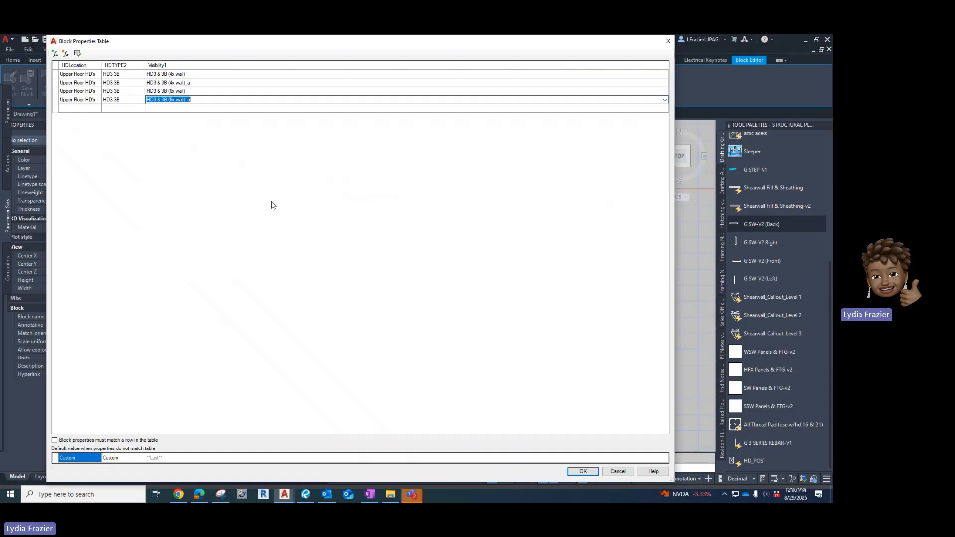
click(81, 109)
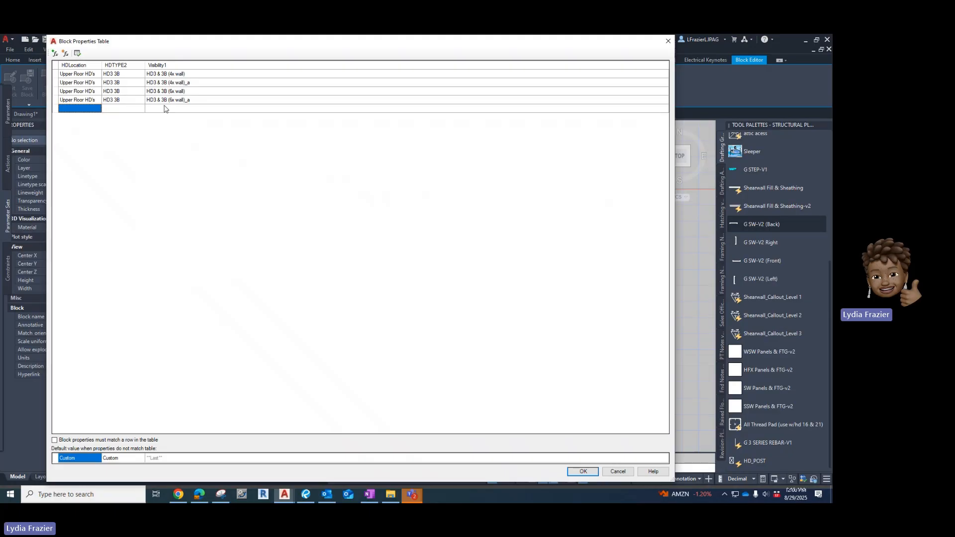
Enter Inverted HD's as the fifth row's HDLocation value.
click(85, 111)
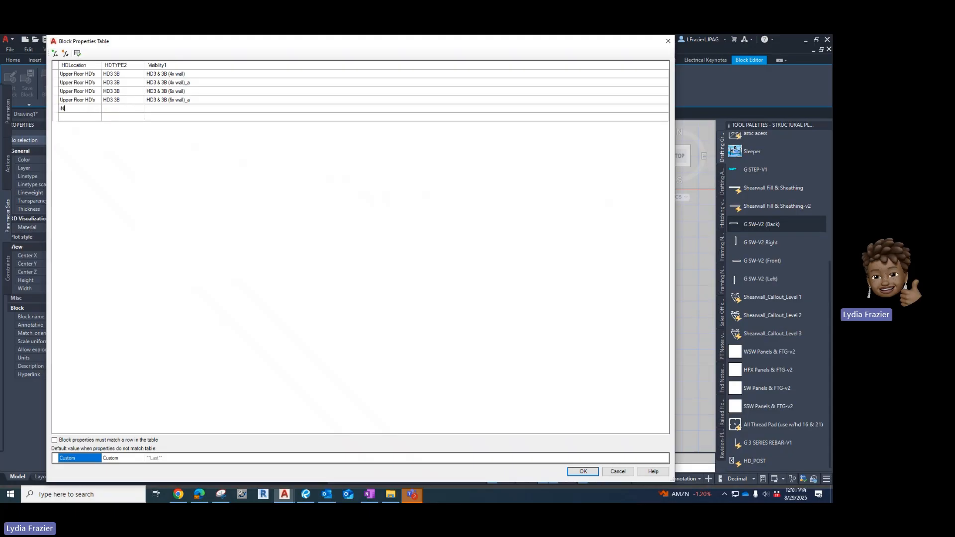
text(Invert)
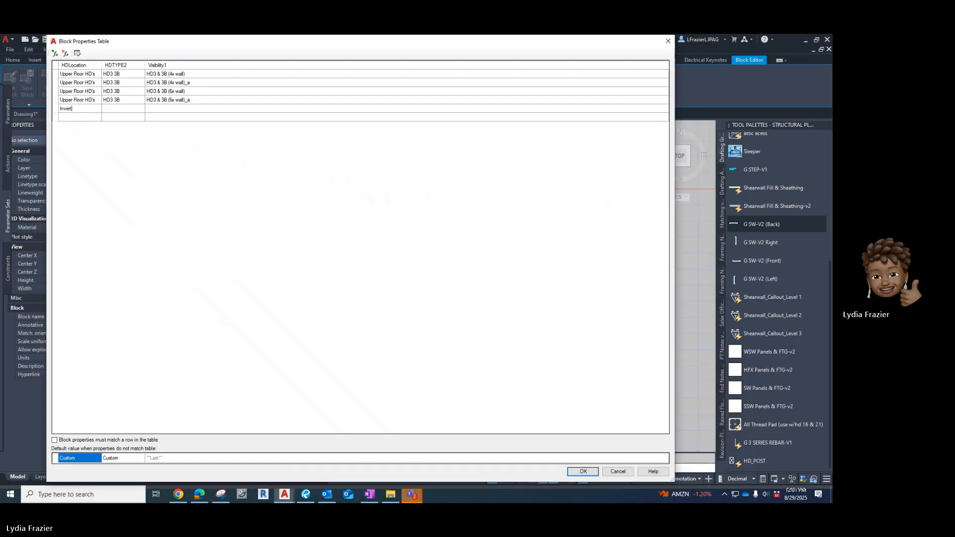
text(ed HD's)
Enter HDX as the fifth row's HDTYPE2 value.
click(113, 110)
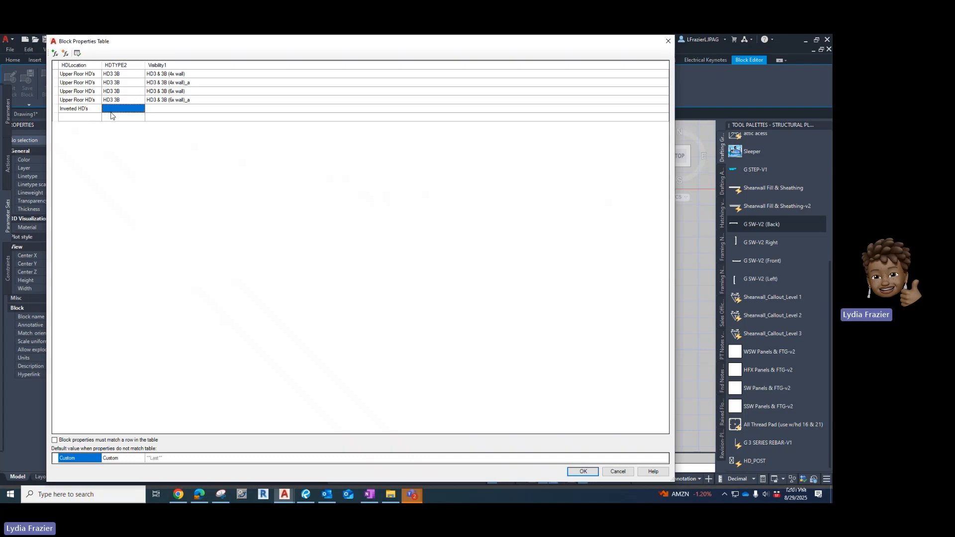
click(113, 110)
key(alt+Tab)
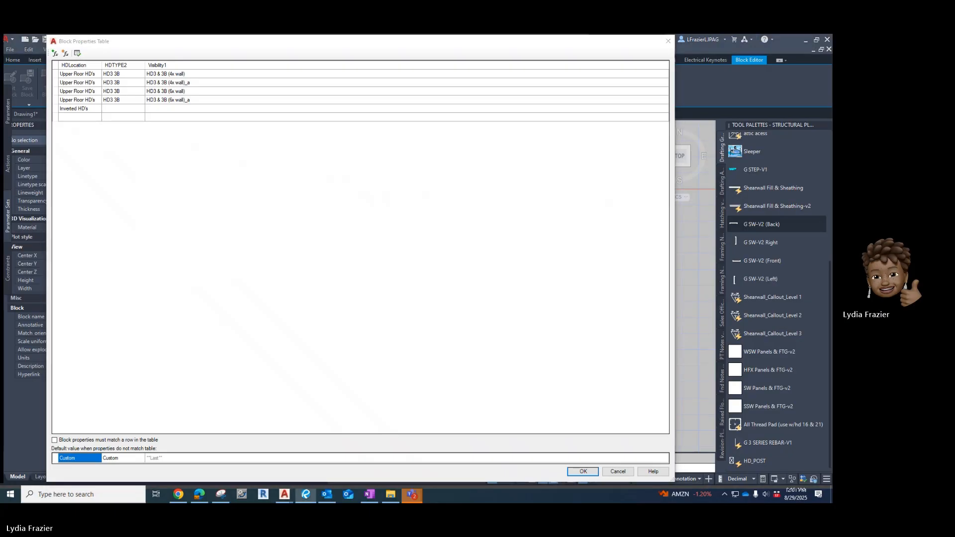
click(103, 110)
text(H)
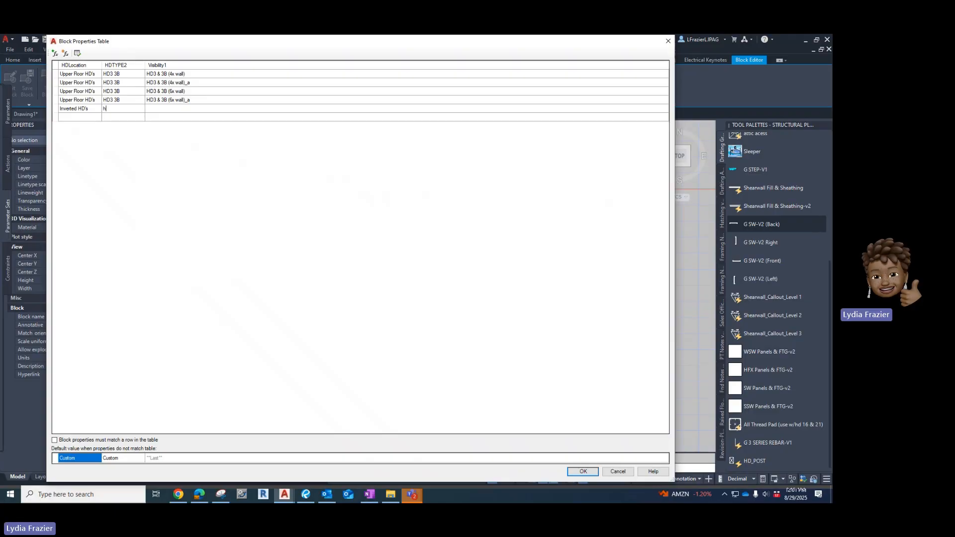
text(D)
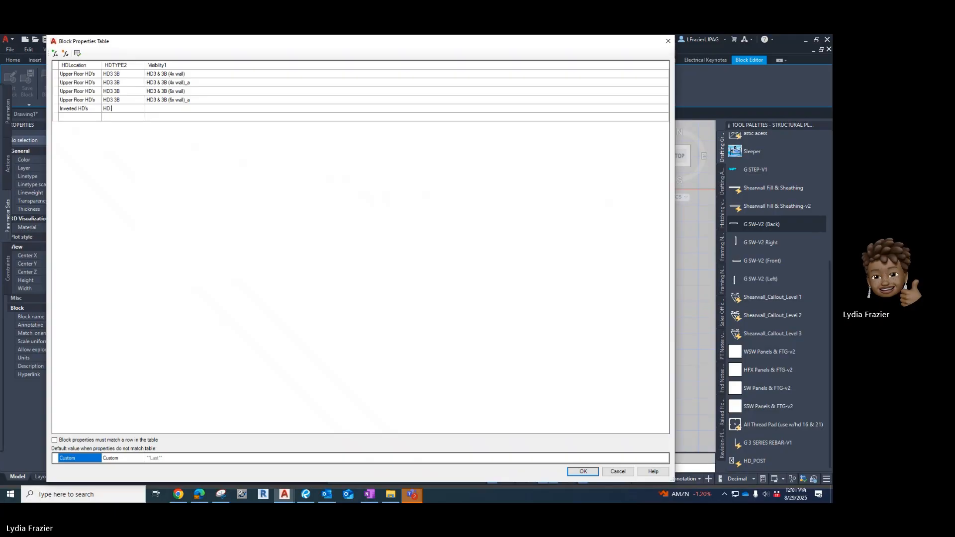
text(Z)
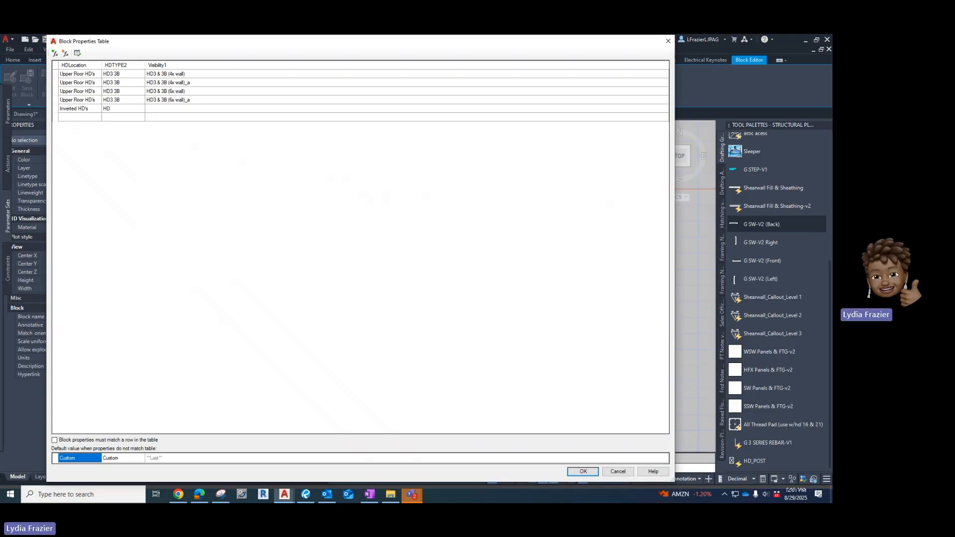
text(X)
Add a sixth table row with Inveted HD's as HDLocation and 19X as HDTYPE2.
click(86, 119)
click(86, 120)
text(iN)
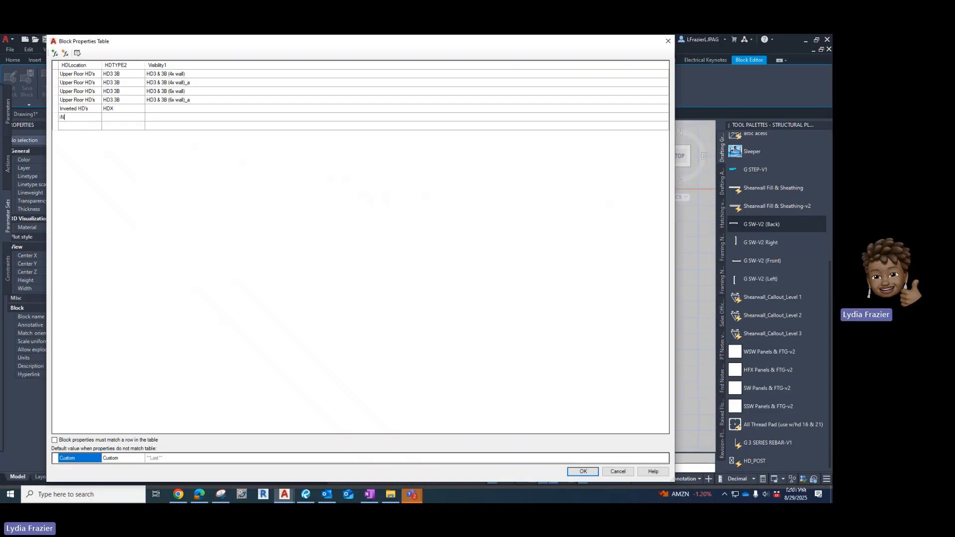
key(BackSpace)
key(BackSpace)
text(Inverted H)
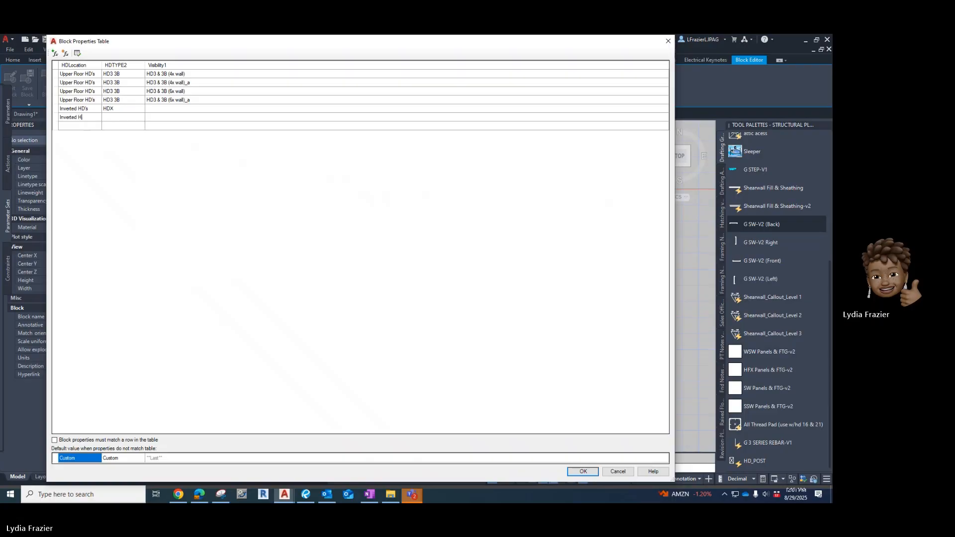
text(D)
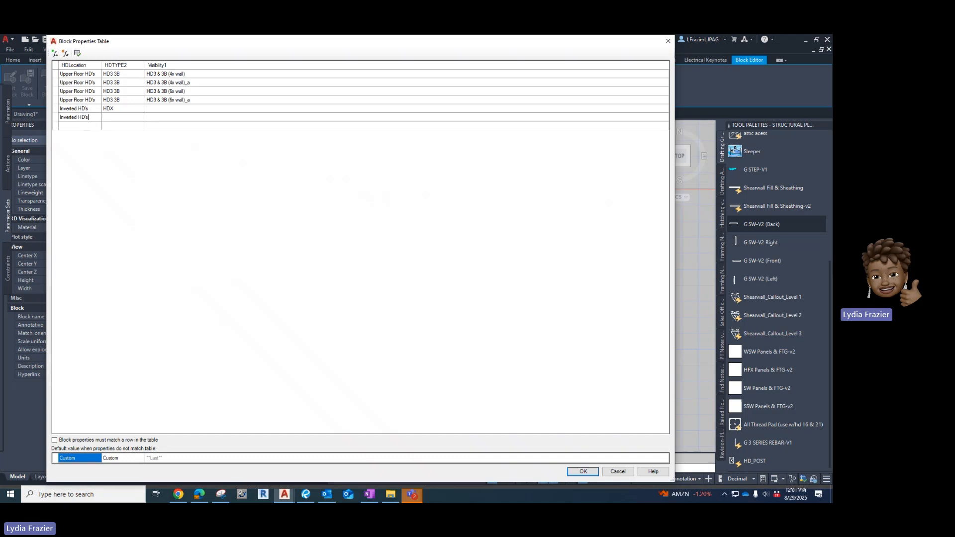
text('s)
key(Tab)
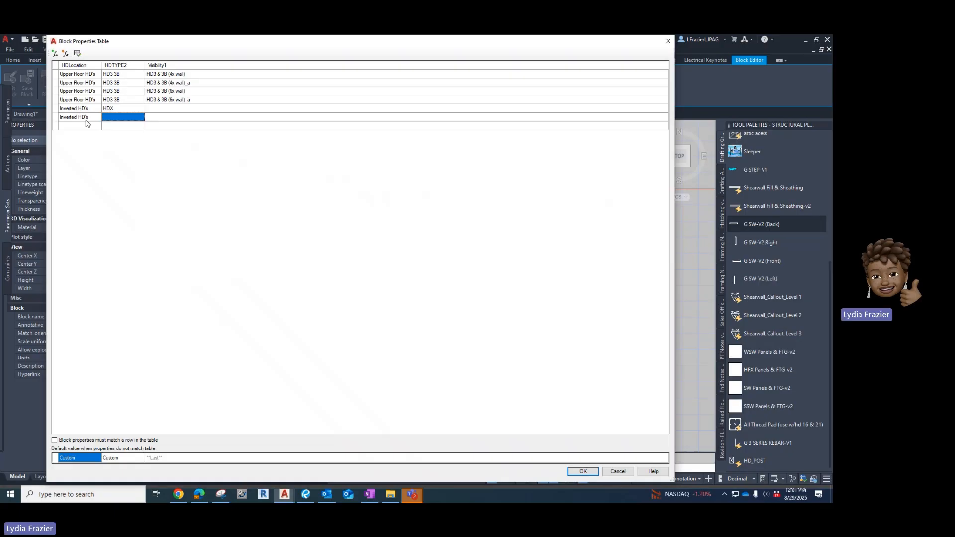
text(19X)
Set the fifth row's HDTYPE2 value to 17X.
click(113, 109)
click(112, 109)
drag(110, 109, 101, 111)
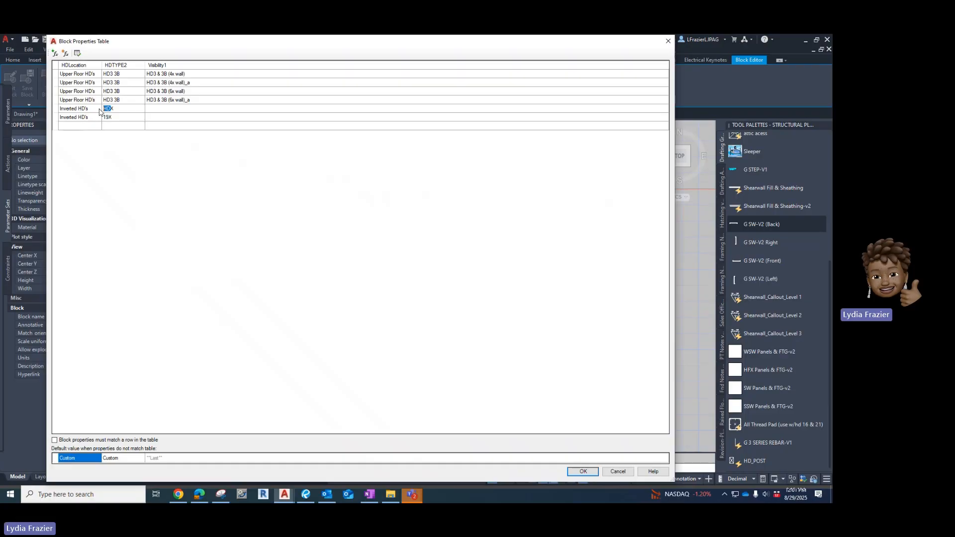
text(17X)
Add a seventh row with Inveted HD's as HDLocation and 20X as HDTYPE2.
click(77, 127)
click(77, 125)
text(in)
text(N)
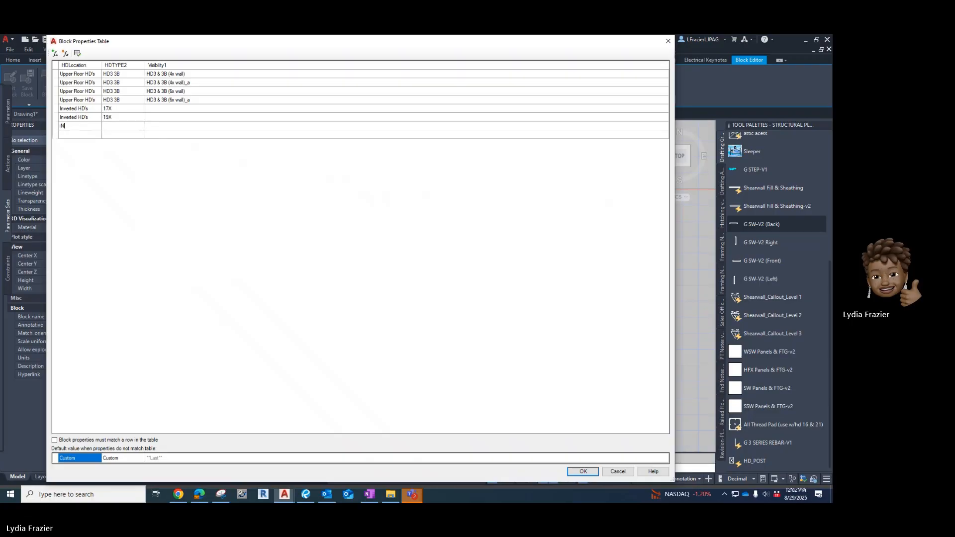
key(BackSpace)
key(BackSpace)
text(Inveted HD's)
key(Tab)
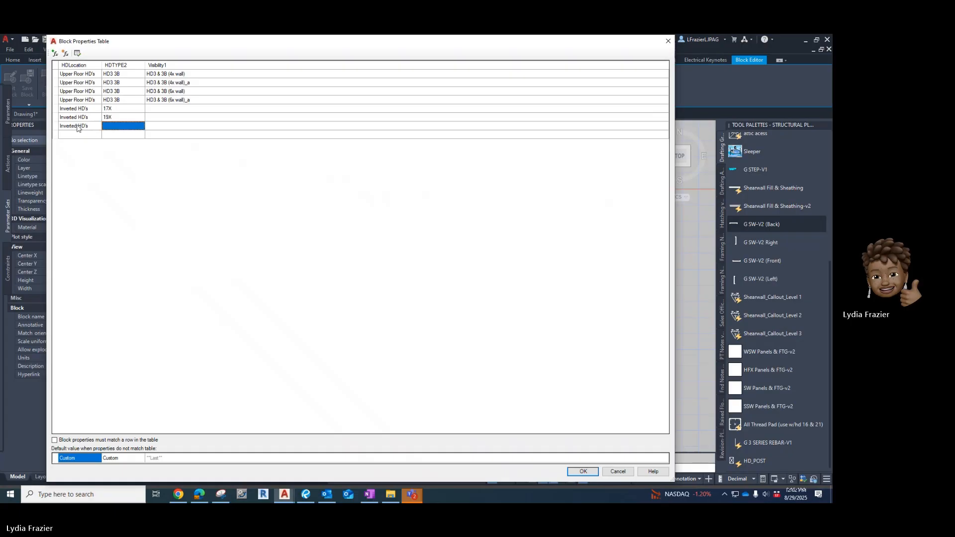
text(20S)
key(BackSpace)
text(X)
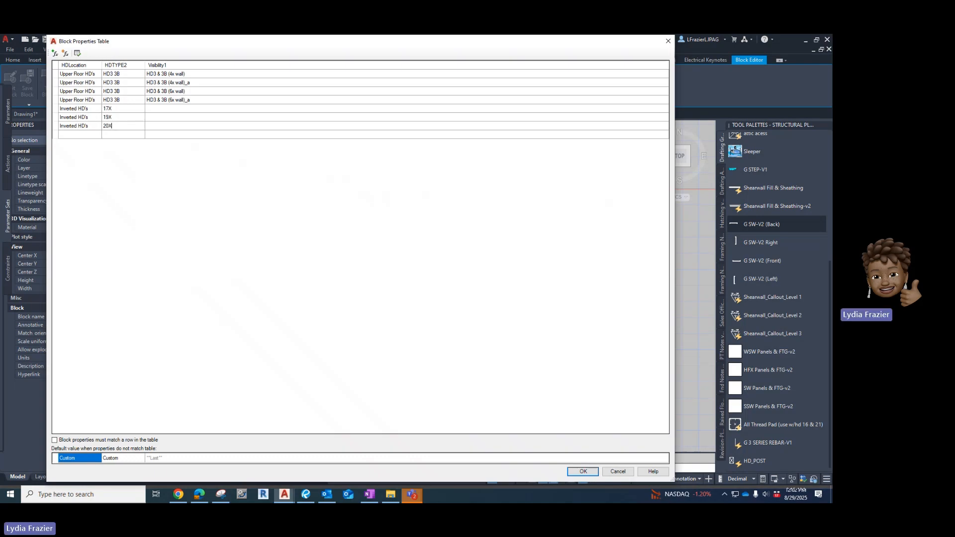
Copy the seventh row's HDLocation and HDTYPE2 values into a new eighth row.
click(75, 126)
click(70, 126)
key(ctrl+c)
click(68, 135)
key(ctrl+v)
click(124, 127)
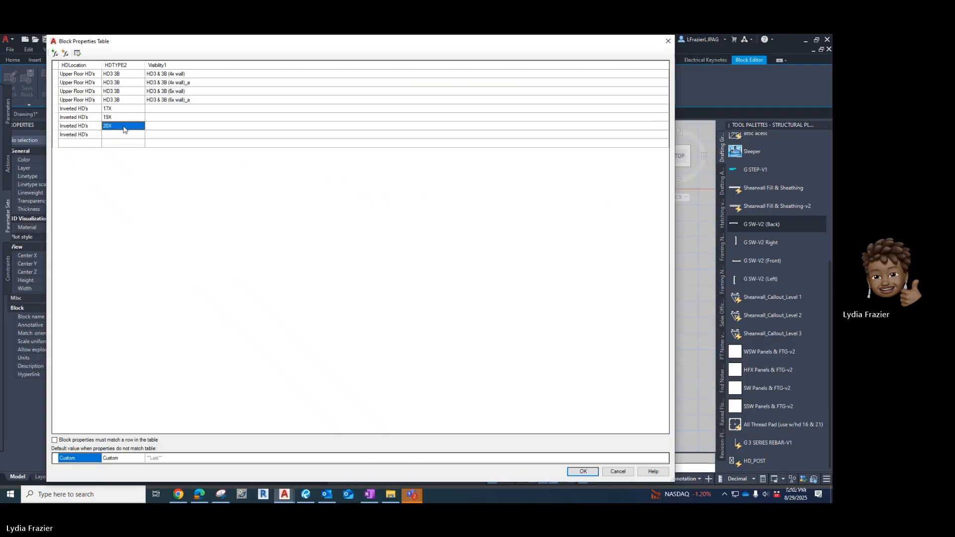
click(119, 135)
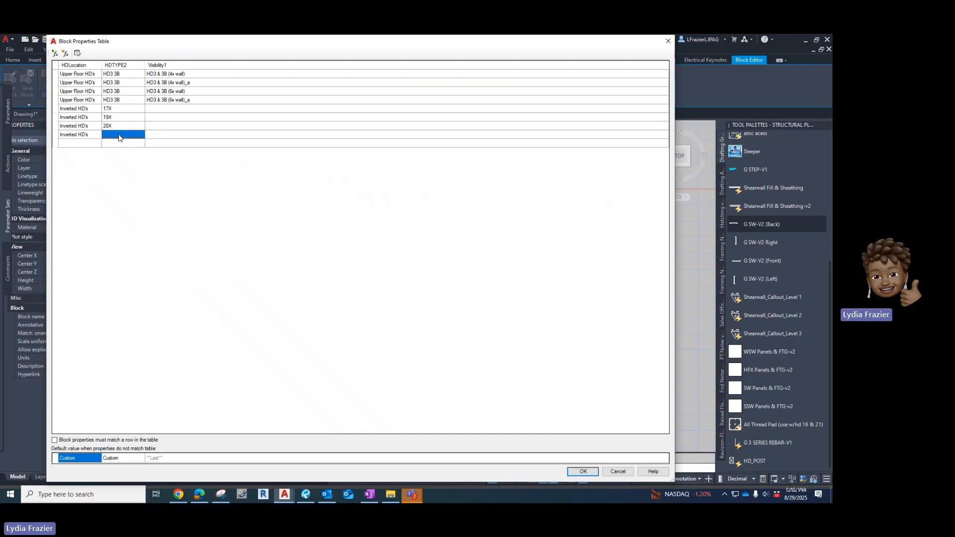
text(20X)
Set the fifth row's Visibility1 value to HD17X (4x wall).
click(155, 108)
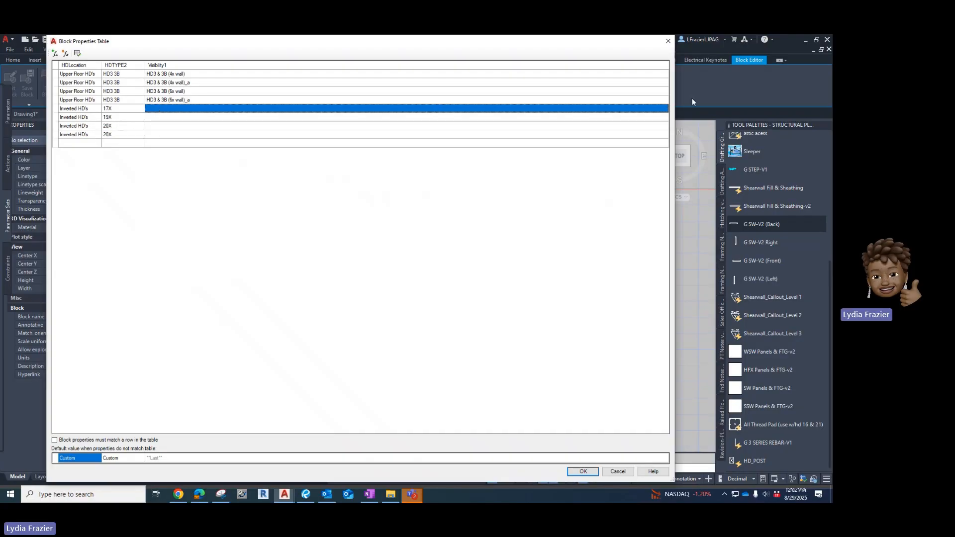
click(659, 109)
click(665, 108)
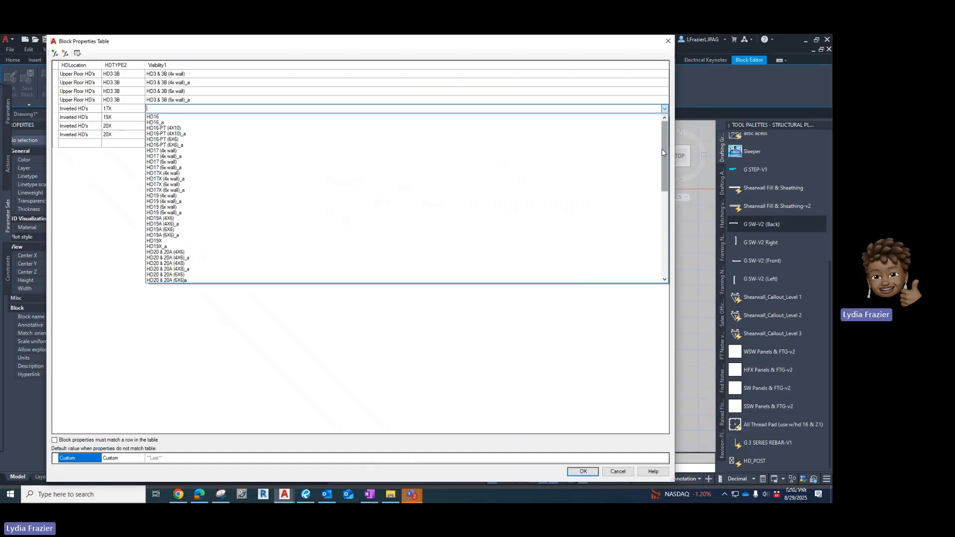
mouse_move(662, 149)
mouse_down()
mouse_move(666, 178)
mouse_move(665, 161)
mouse_up()
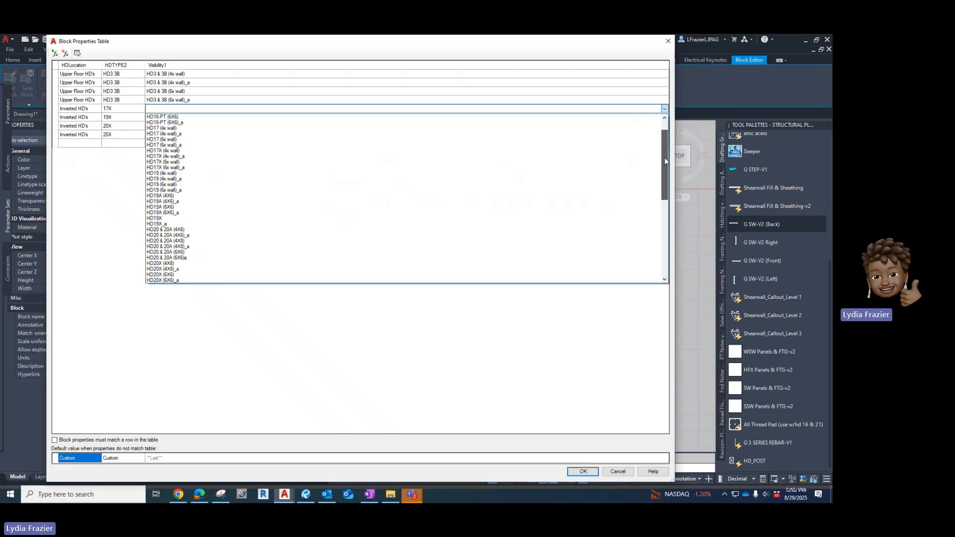
click(335, 151)
Copy 17X from the fifth row into the sixth and seventh rows' HDTYPE2 values.
click(117, 113)
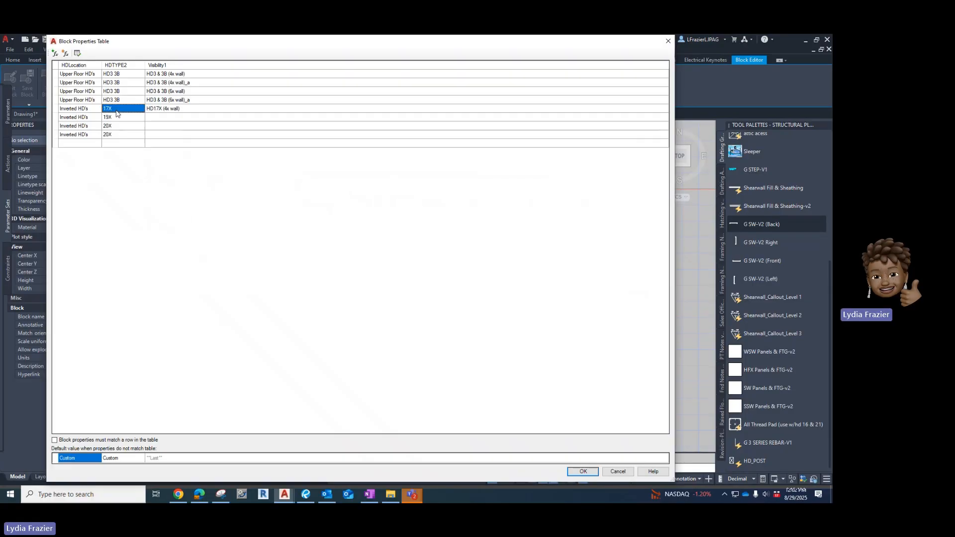
click(116, 111)
key(ctrl+c)
click(117, 120)
click(115, 128)
key(ctrl+v)
Set the sixth row's Visibility1 value to HD17X (4x wall)_a.
click(157, 118)
click(655, 120)
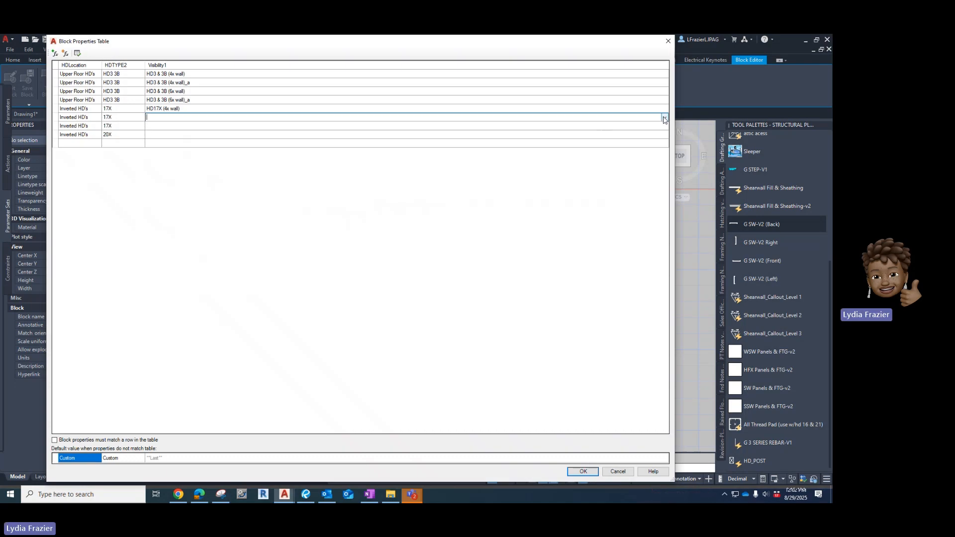
click(665, 119)
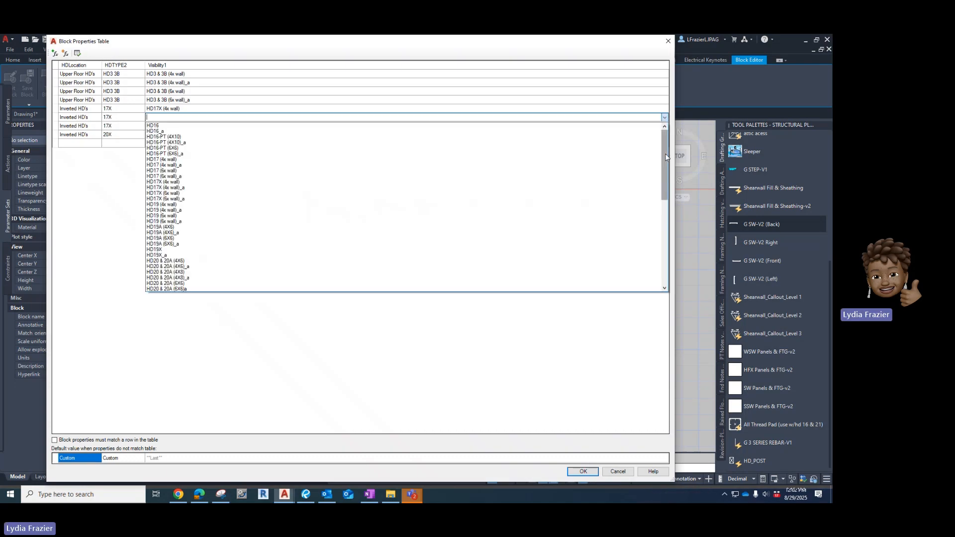
click(330, 188)
Set the seventh row's Visibility1 value to HD17X (6x wall).
click(156, 128)
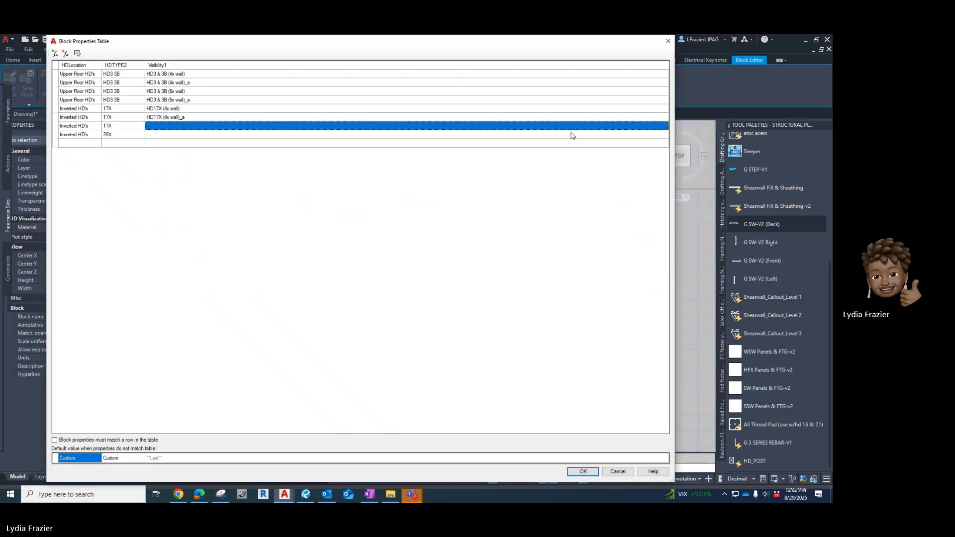
click(662, 129)
click(665, 127)
drag(667, 143, 669, 175)
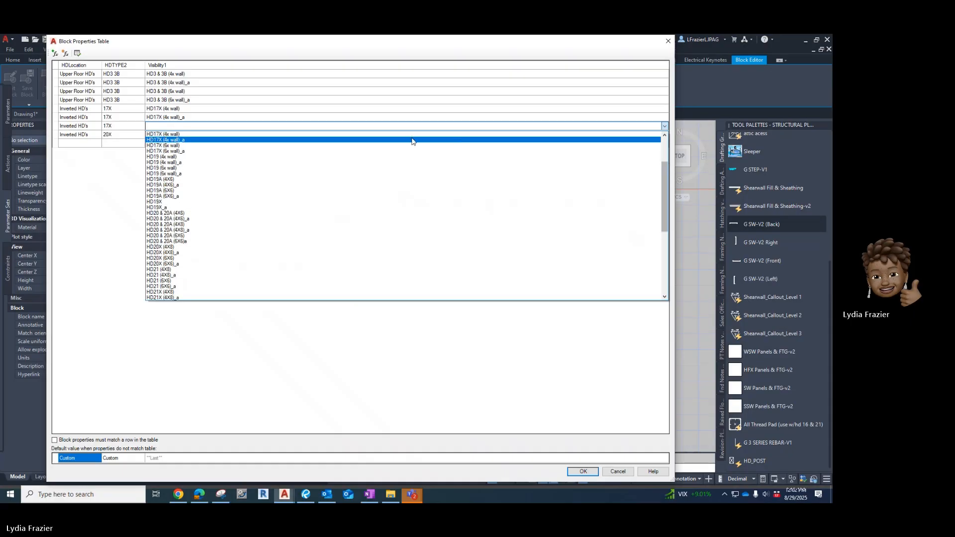
click(389, 145)
Set the eighth row's Visibility1 value to HD17X (6x wall)_a.
click(268, 136)
click(267, 136)
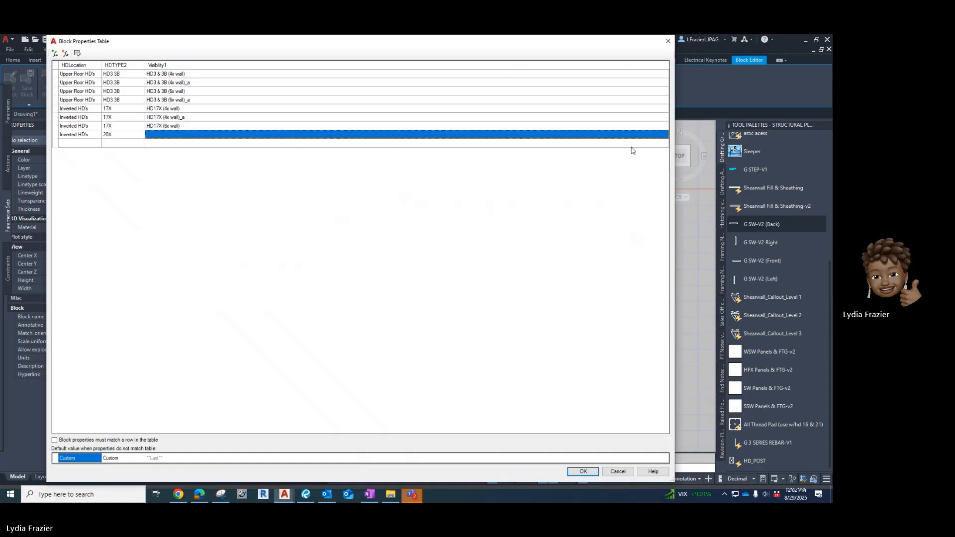
click(667, 137)
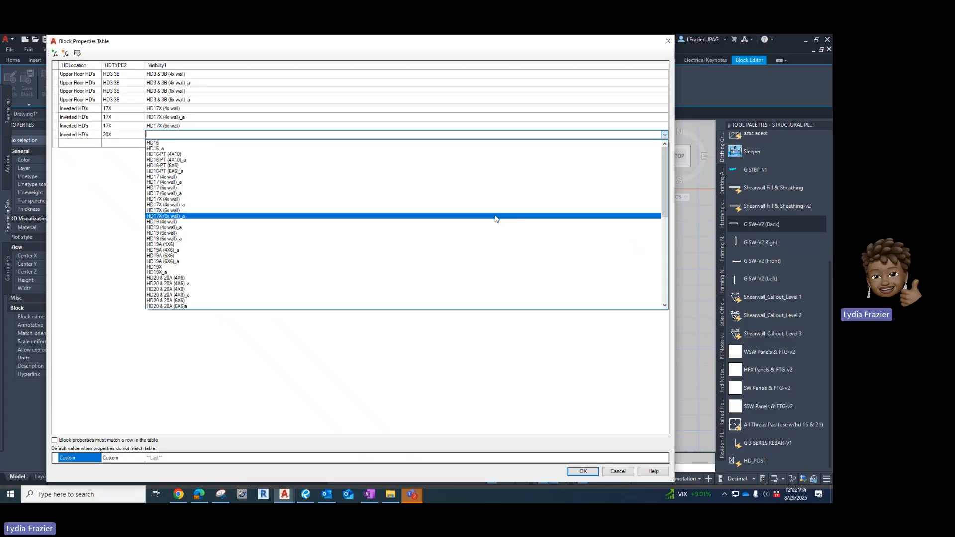
click(497, 215)
Set the eighth row's HDTYPE2 value to 19X and its Visibility1 value to HD19X.
click(115, 138)
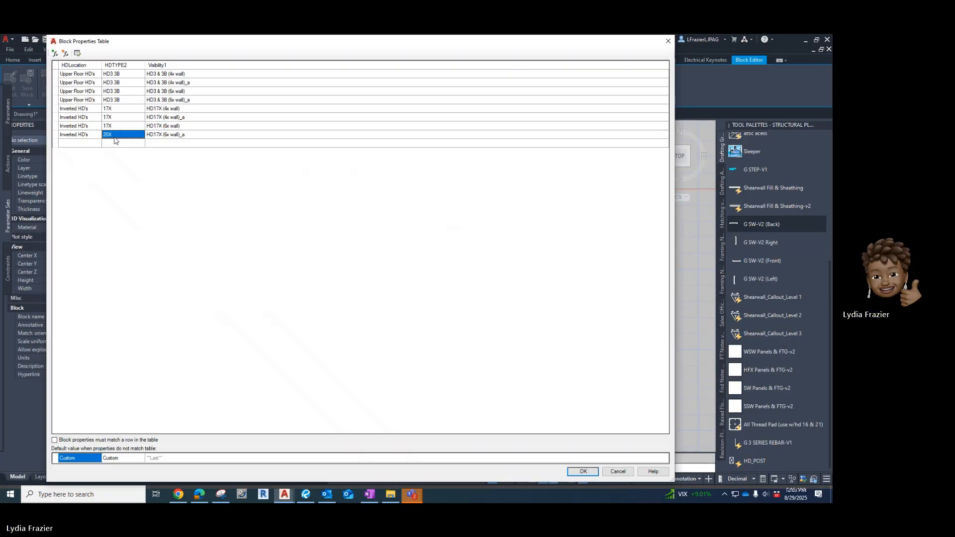
click(114, 137)
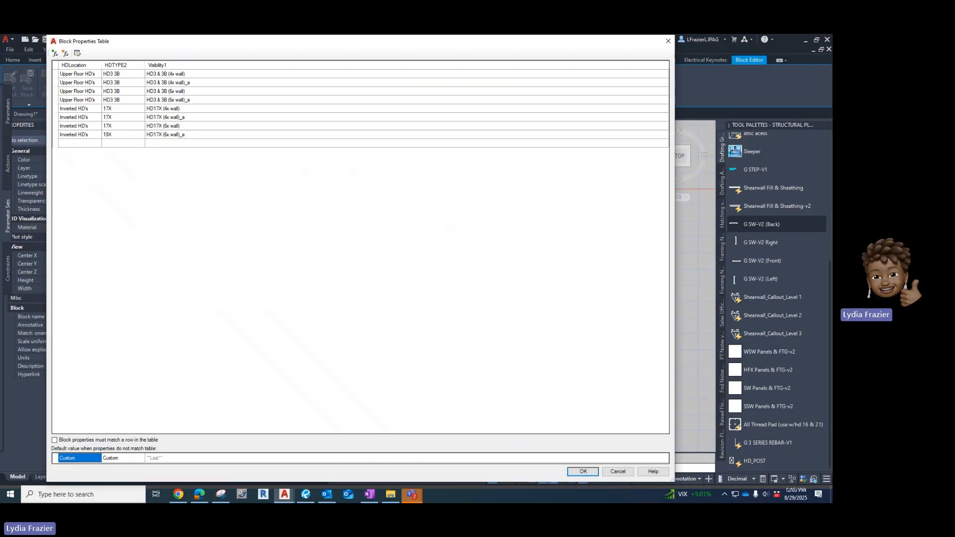
click(210, 136)
click(613, 138)
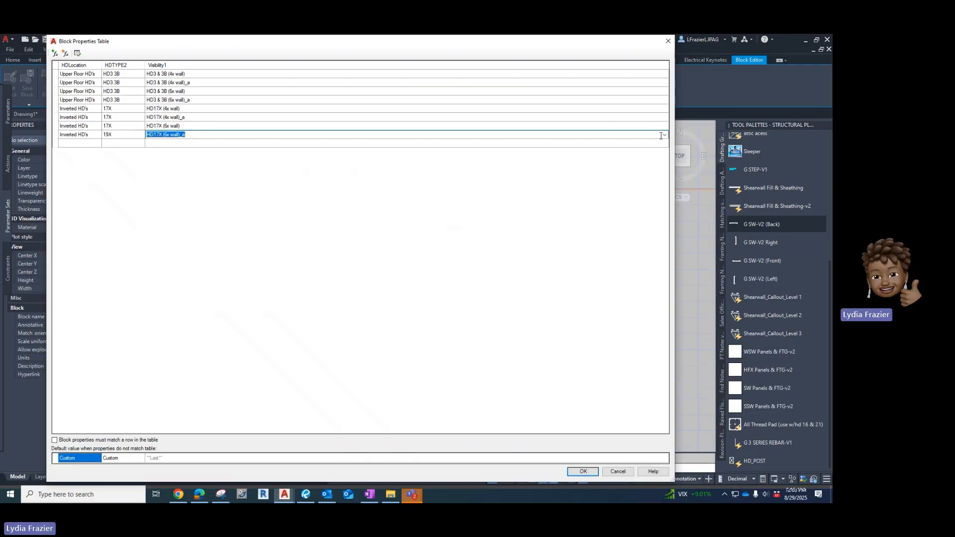
click(664, 135)
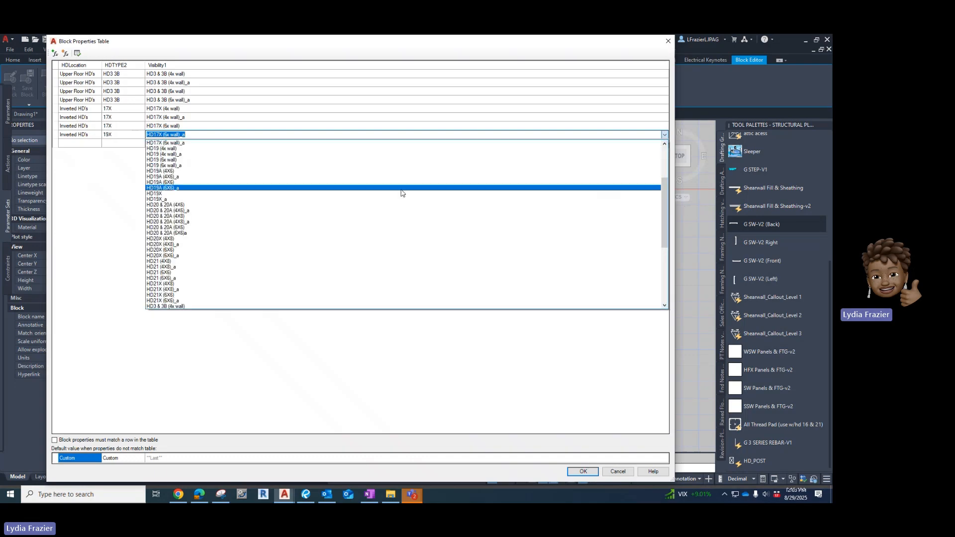
click(401, 194)
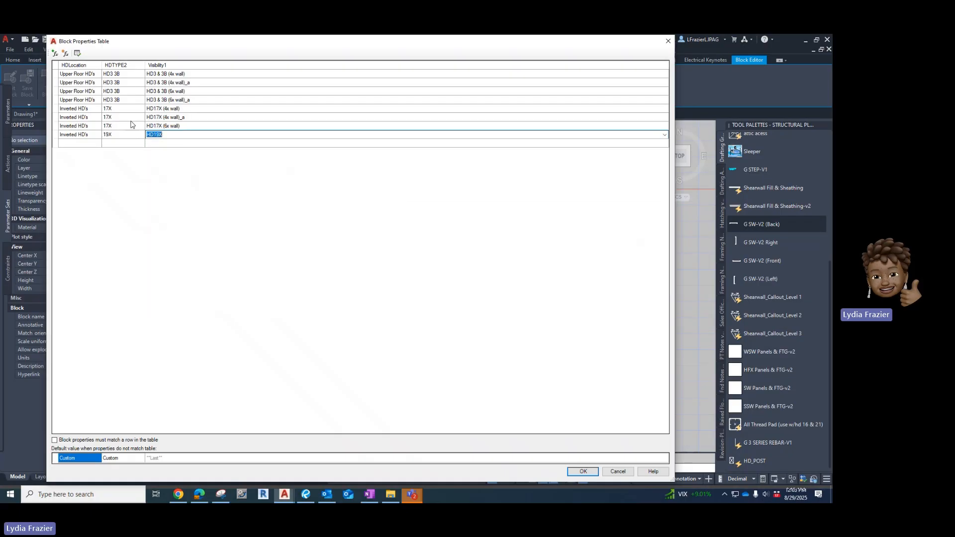
Copy the eighth row's HDLocation and HDTYPE2 values into a new ninth row.
click(94, 136)
click(92, 137)
key(ctrl+c)
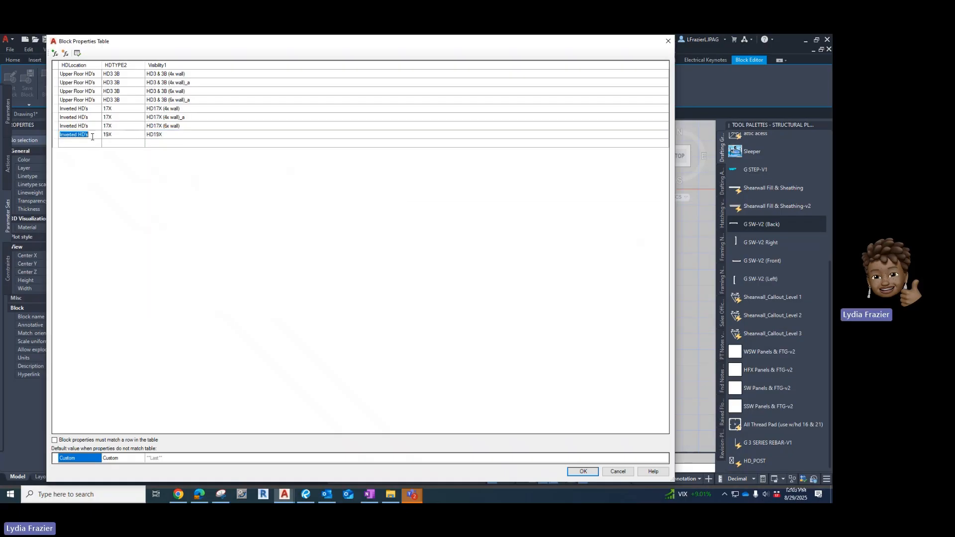
click(83, 146)
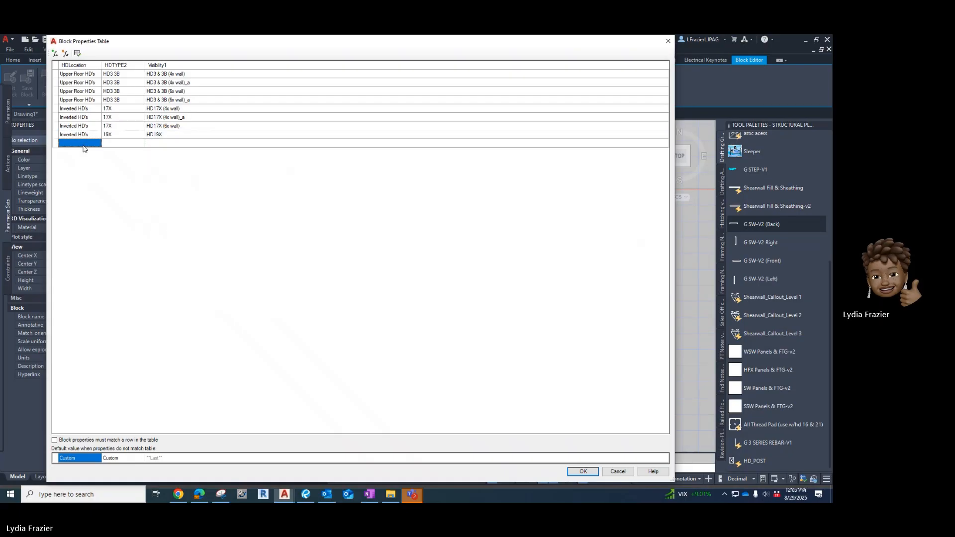
key(ctrl+v)
click(120, 136)
click(120, 136)
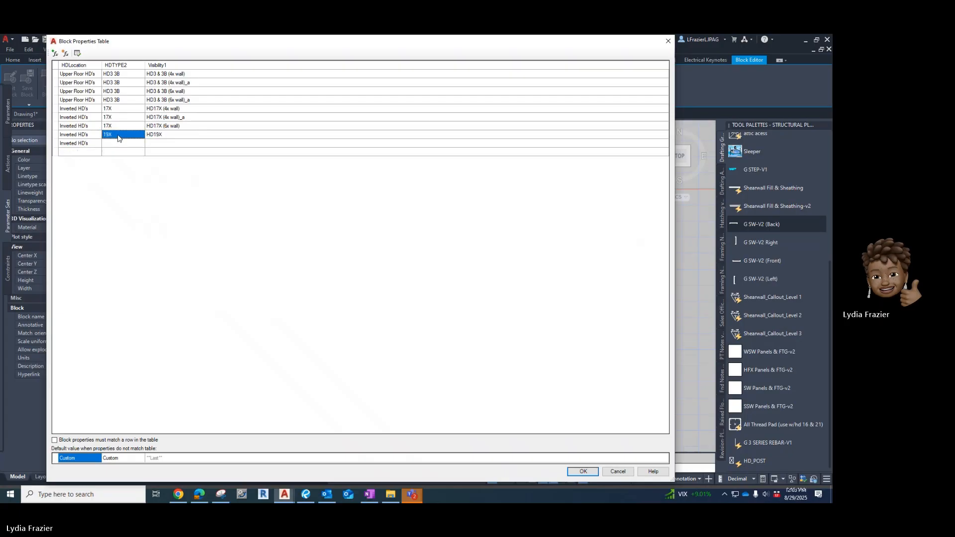
click(102, 134)
click(115, 145)
Set the ninth row's Visibility1 value to HD19X_a.
click(185, 145)
click(666, 147)
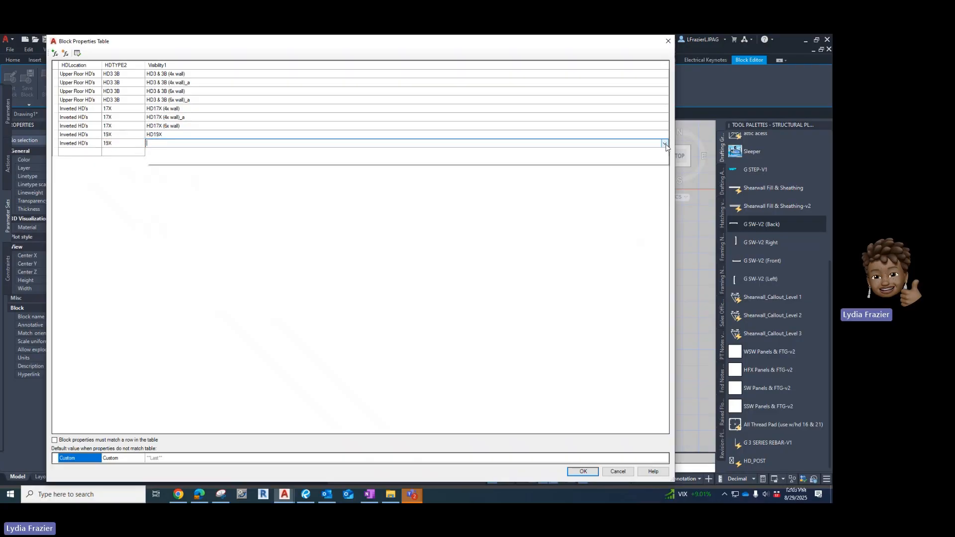
click(665, 144)
drag(666, 178, 678, 195)
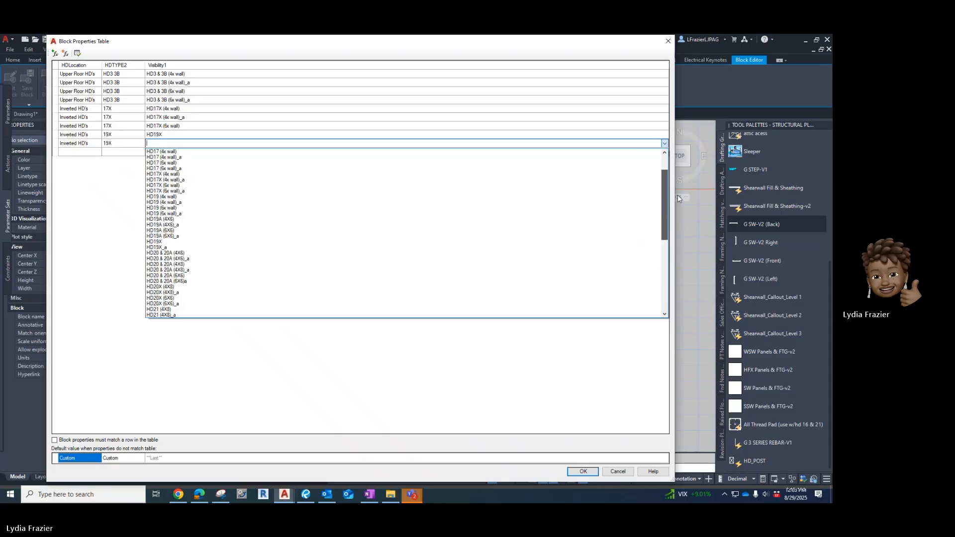
click(370, 247)
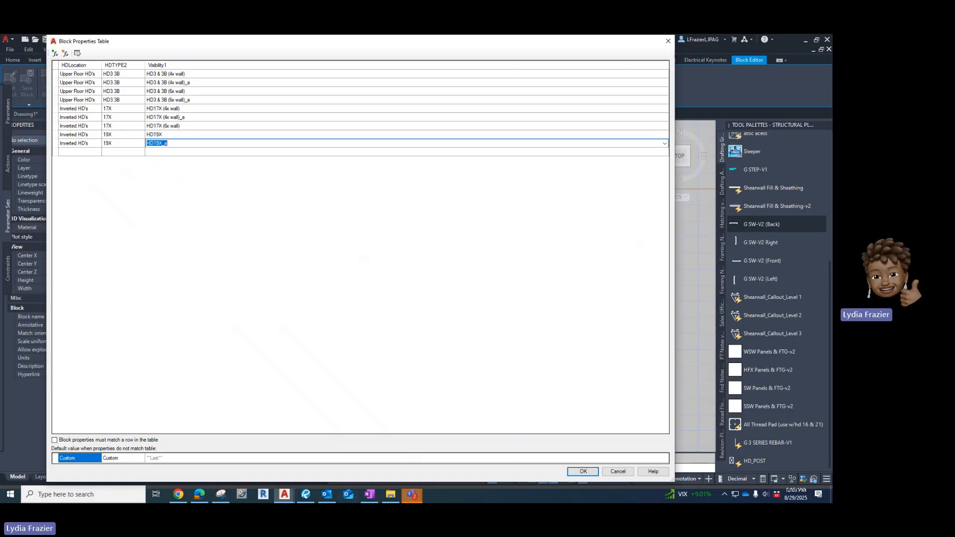
Close the block properties table and open the HD_POST block in the Test Block window.
click(597, 474)
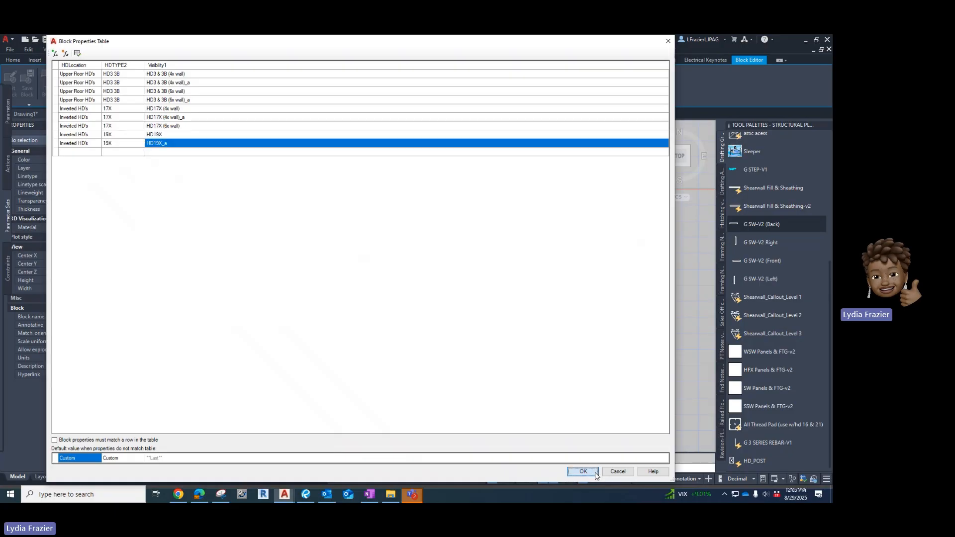
click(597, 475)
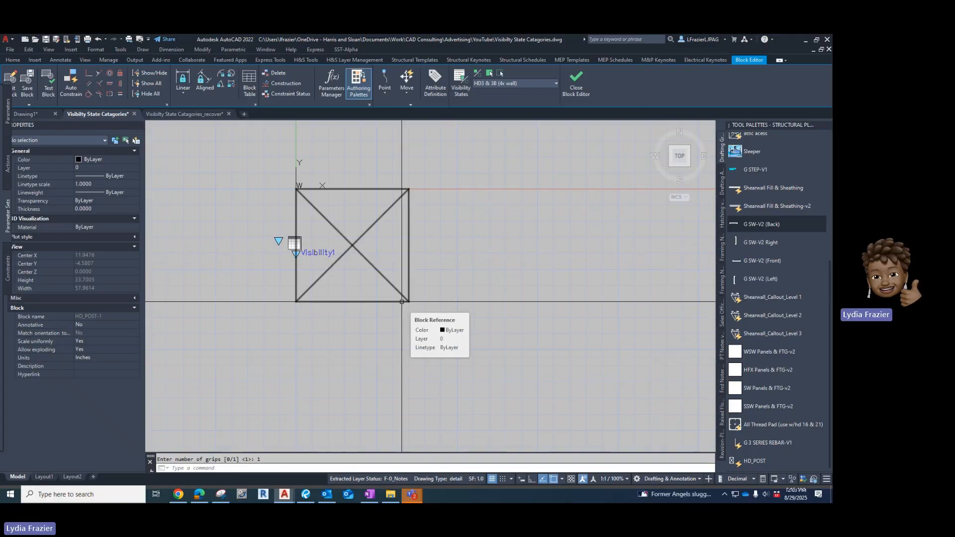
click(47, 90)
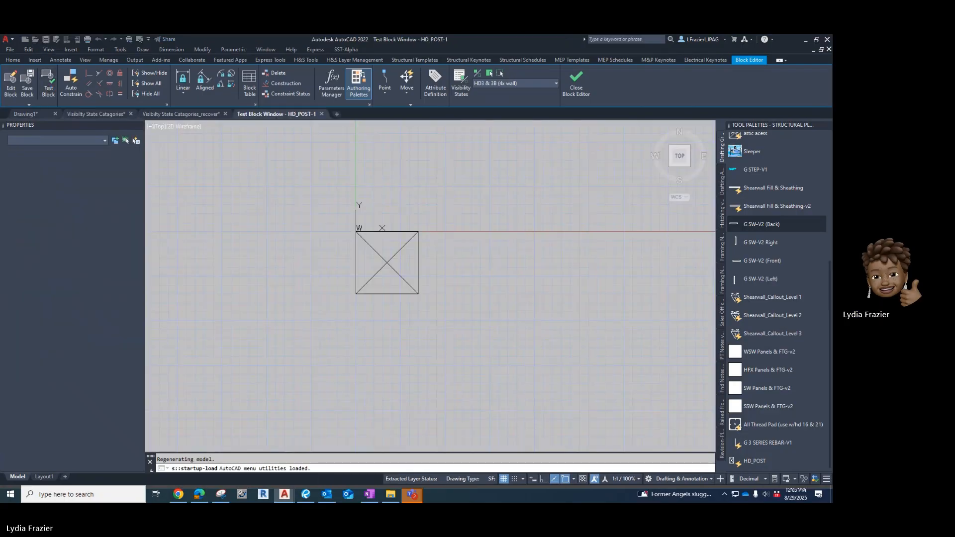
Inspect the lookup and visibility grip menus of the HD_POST block in the Test Block window without changing a selection.
click(369, 273)
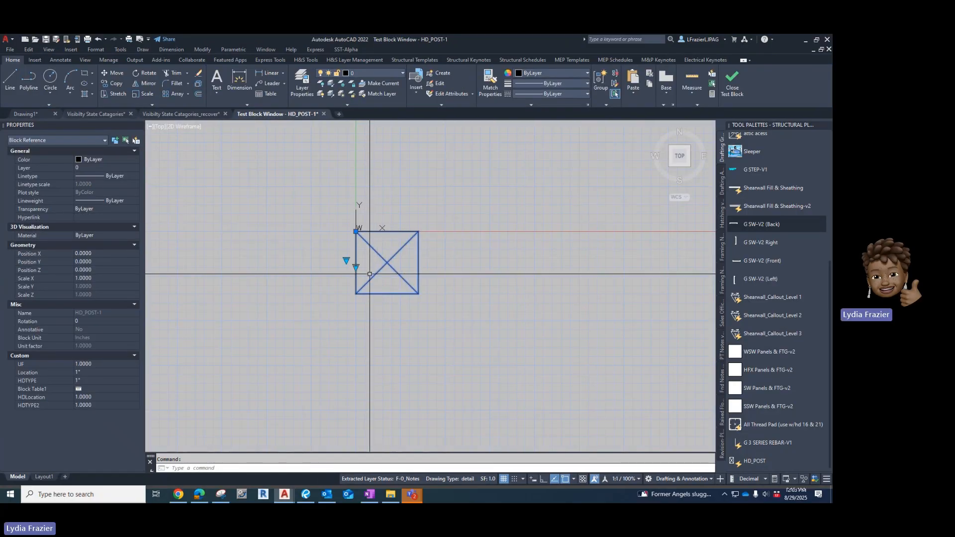
scroll(370, 274, up, 4)
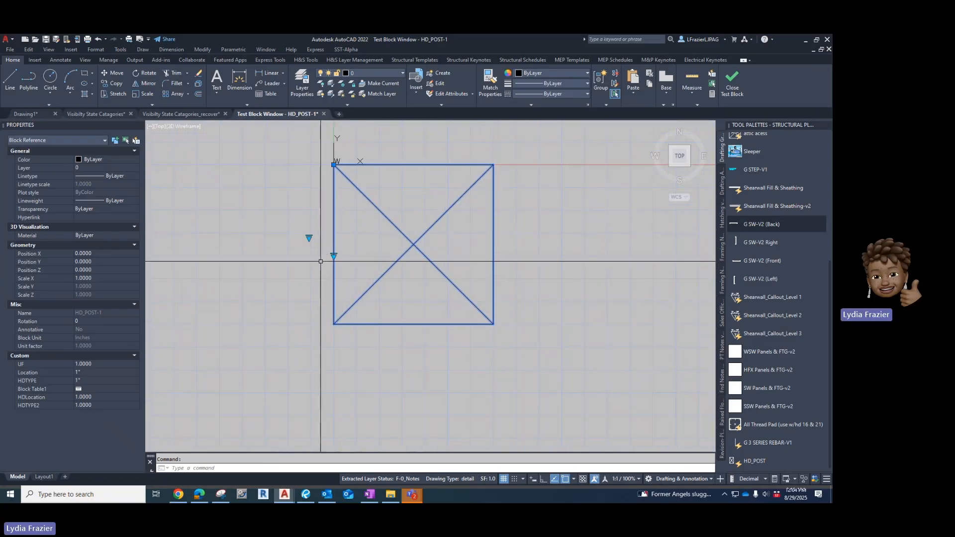
click(309, 239)
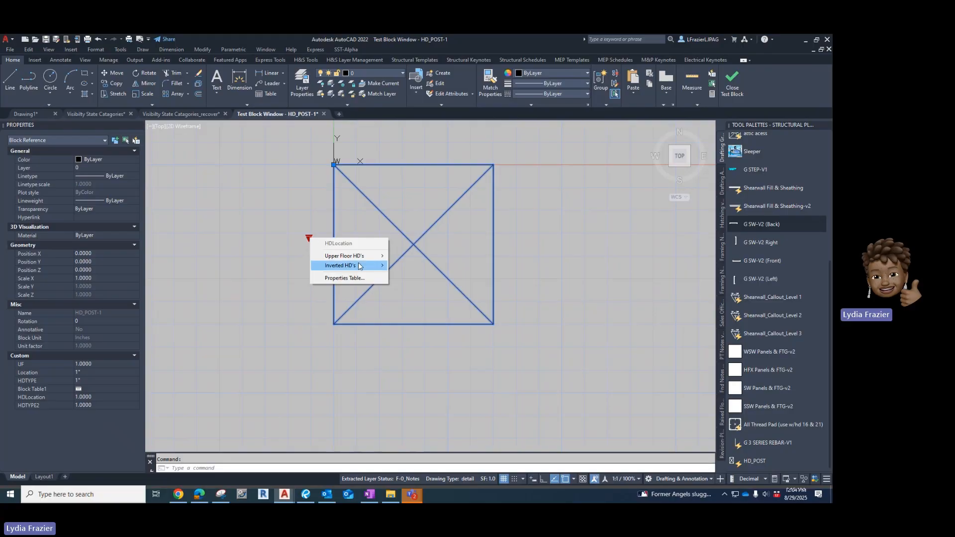
mouse_move(348, 260)
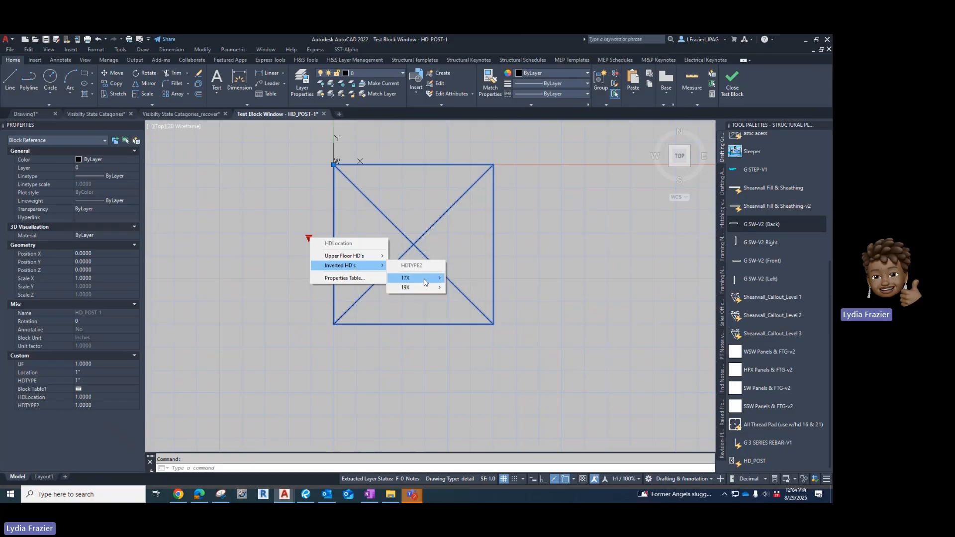
click(369, 293)
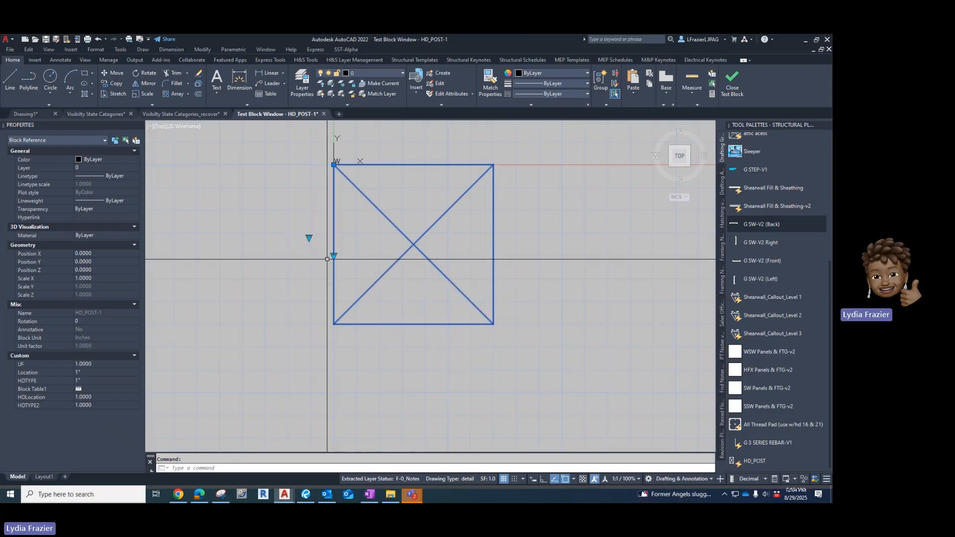
click(334, 257)
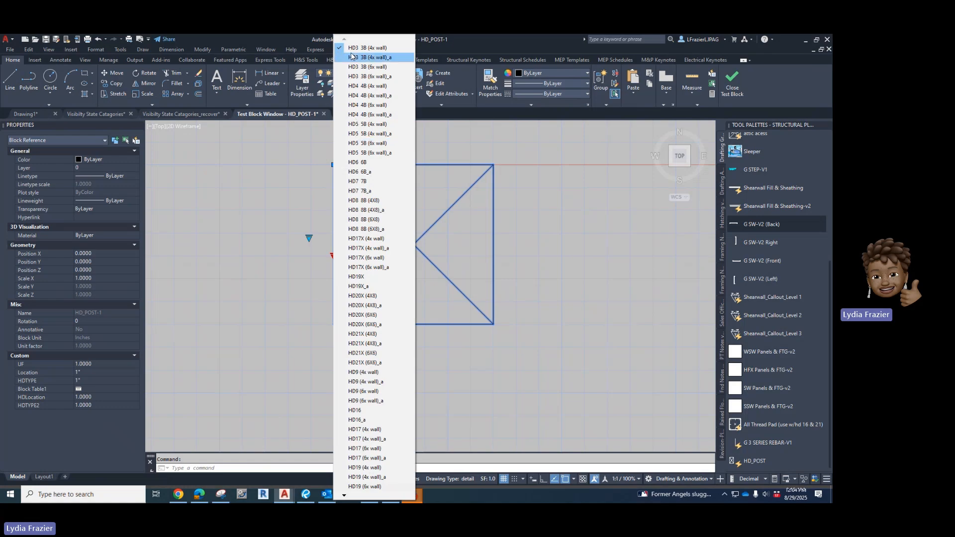
click(302, 307)
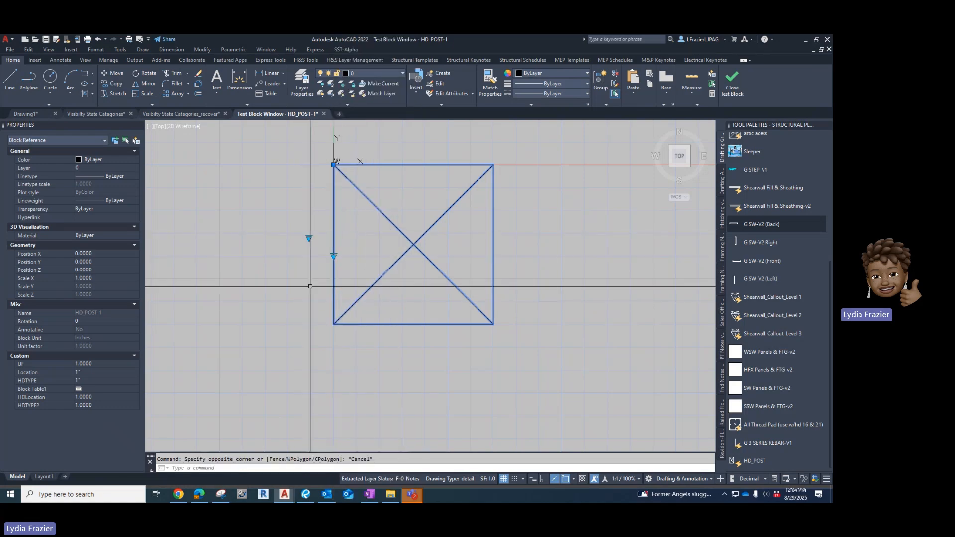
key(Escape)
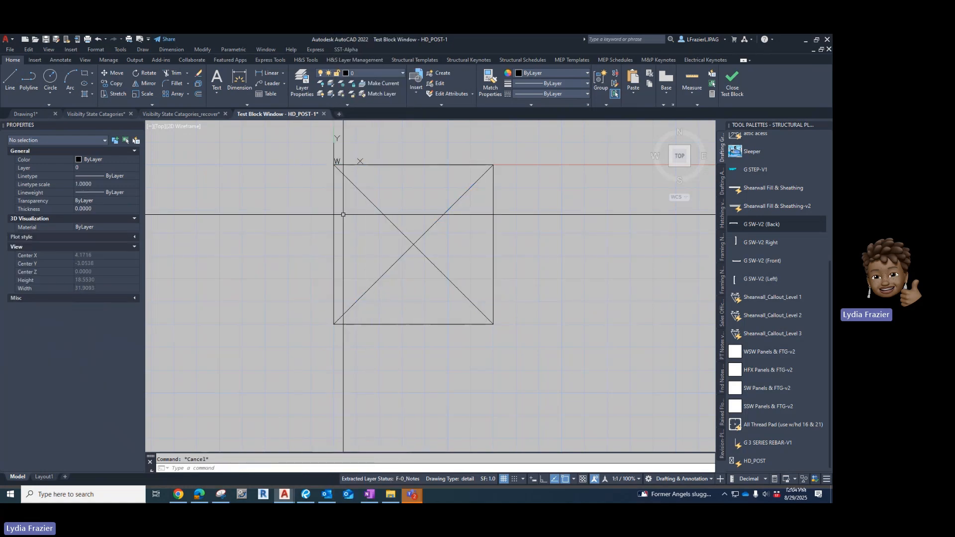
Close the Test Block window and hide the Visibility1 parameter in all visibility states with BVHIDE.
click(734, 85)
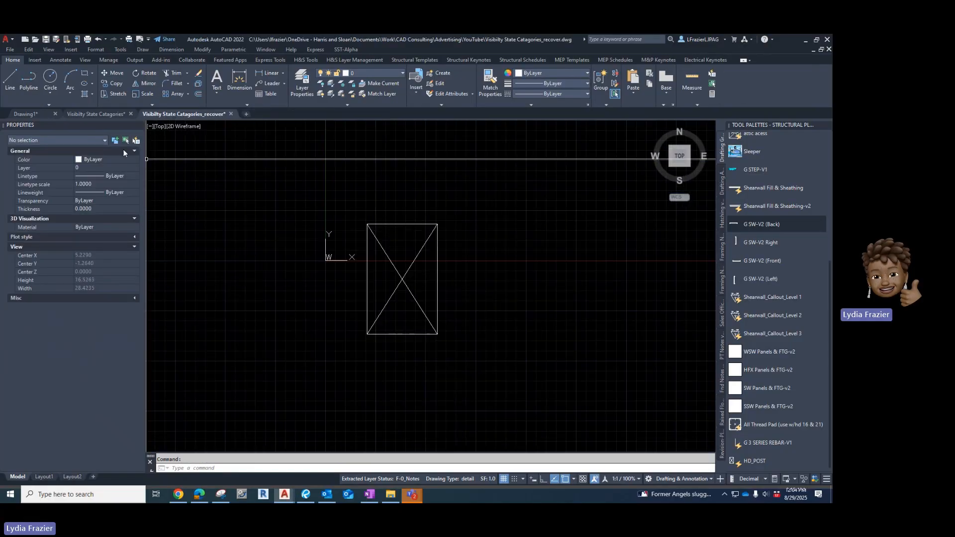
click(107, 114)
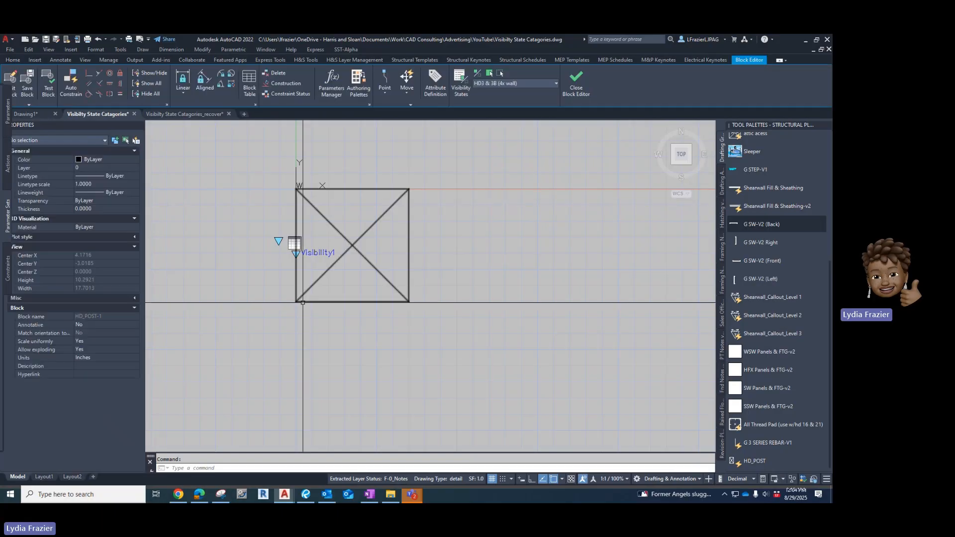
key(Escape)
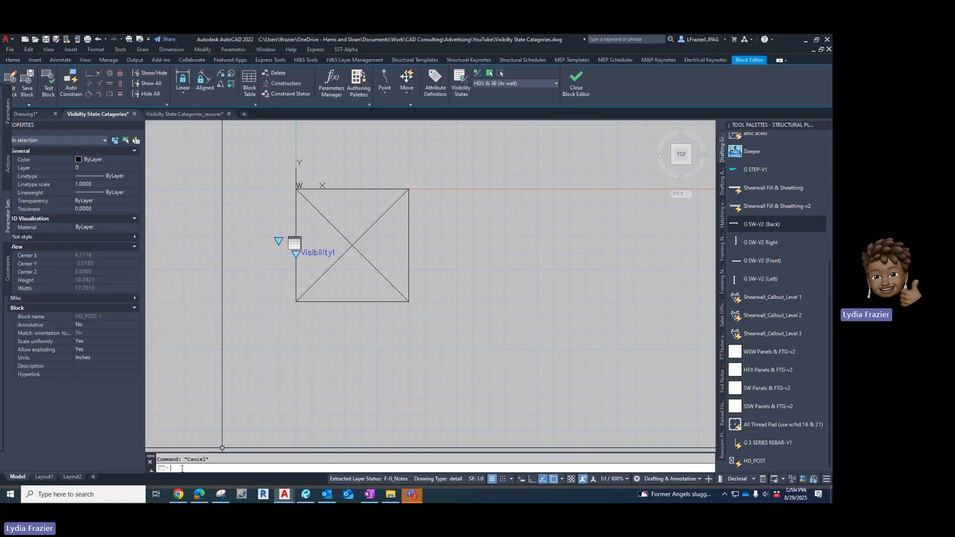
text(BVhide)
key(Return)
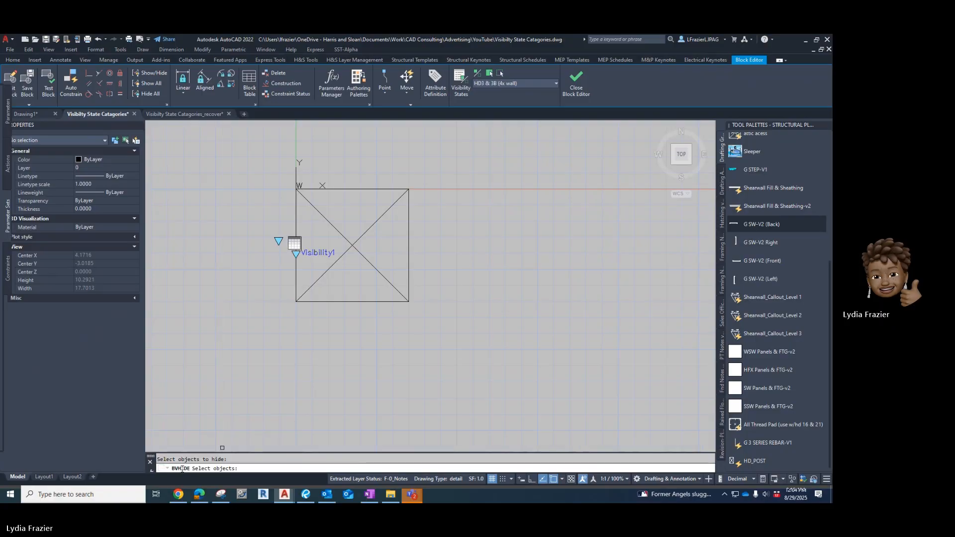
click(326, 254)
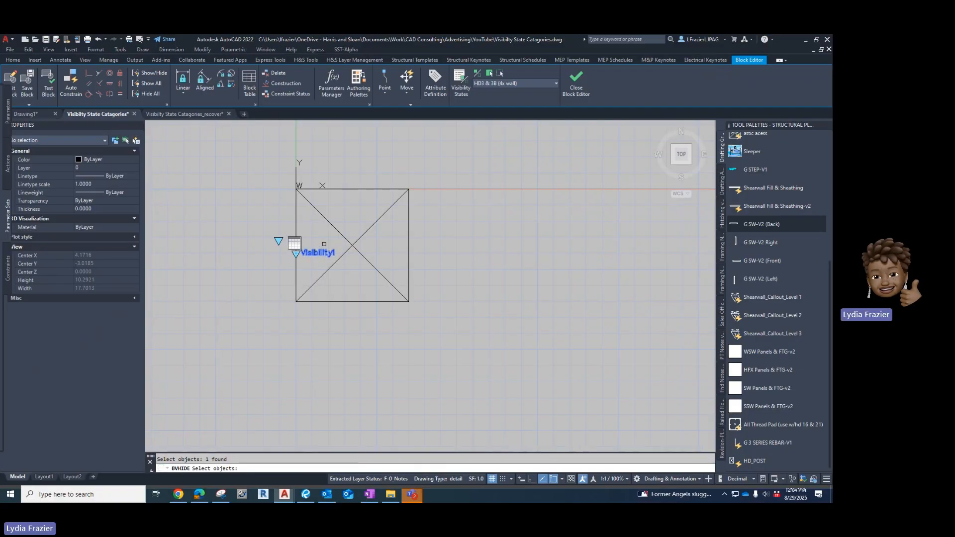
key(Return)
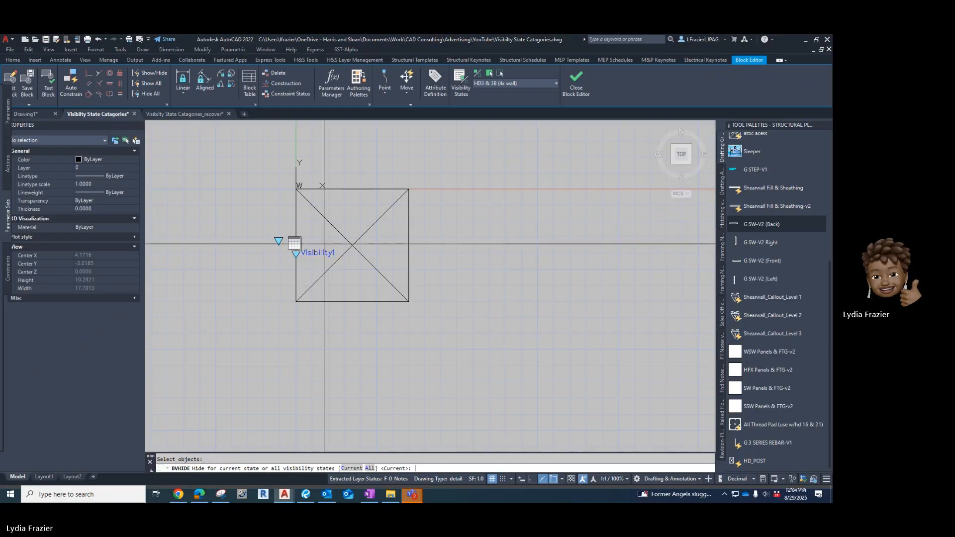
text(a)
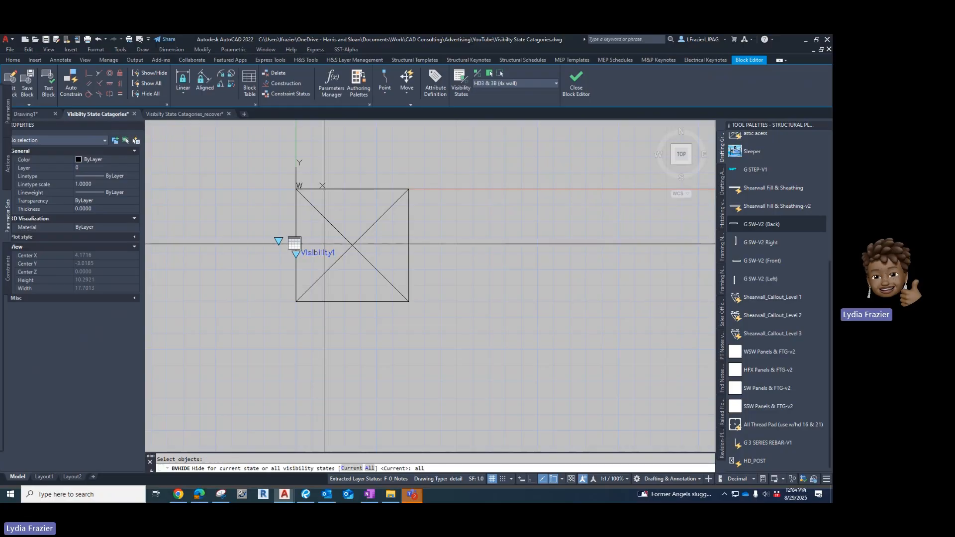
text(ll)
key(Return)
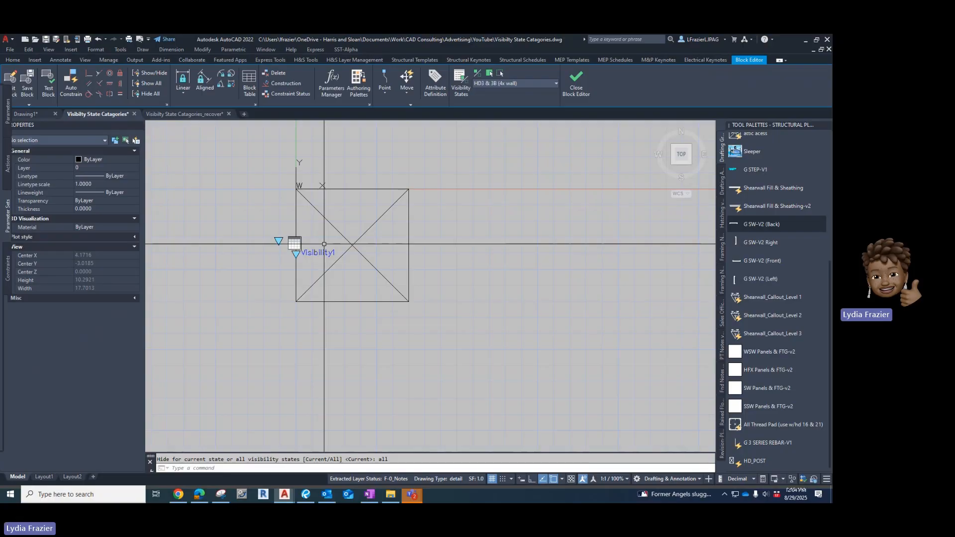
Set the Visibility1 parameter's Number of Grips to 0.
click(297, 252)
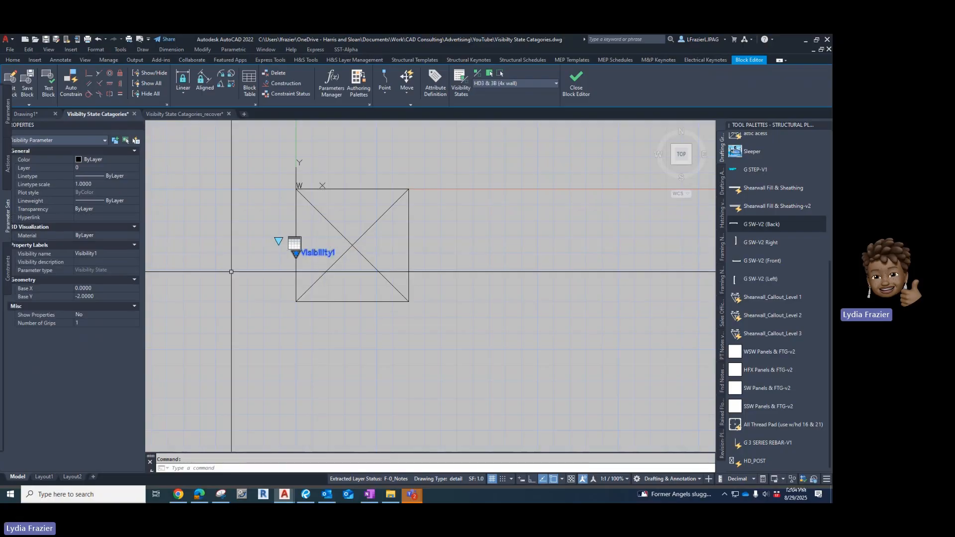
click(130, 323)
click(136, 323)
click(118, 332)
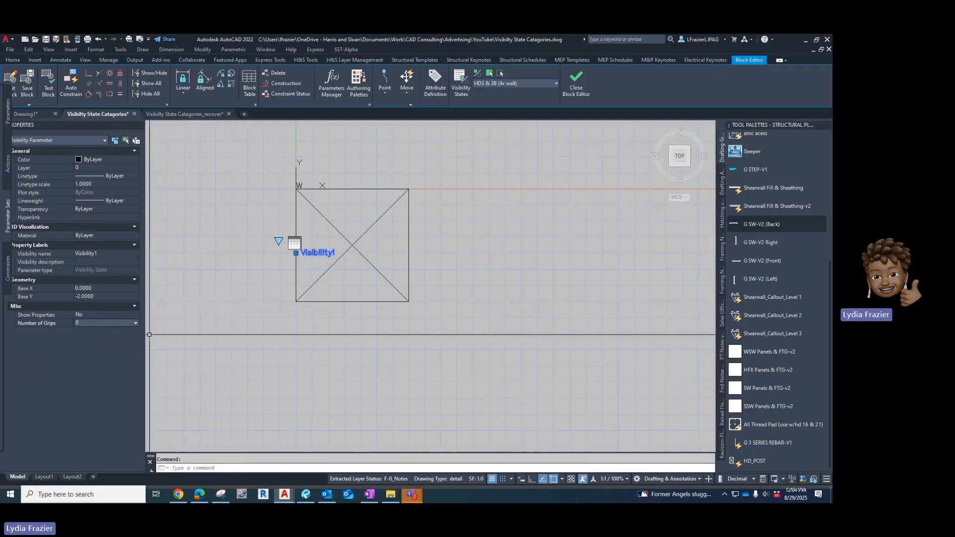
key(Escape)
Test the block by picking Upper Floor HD's HD3 3B (6x wall)_a from the lookup grip, then close the test window.
click(42, 90)
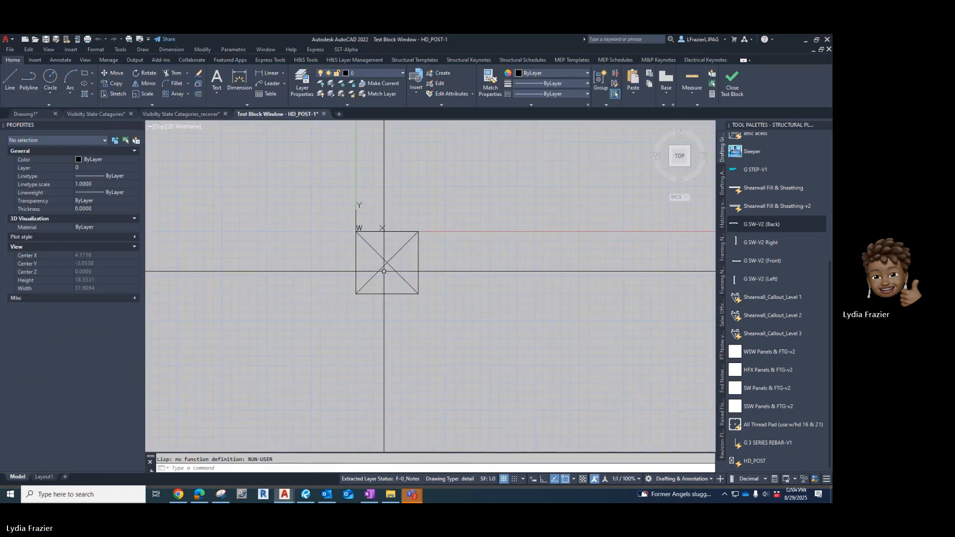
click(357, 264)
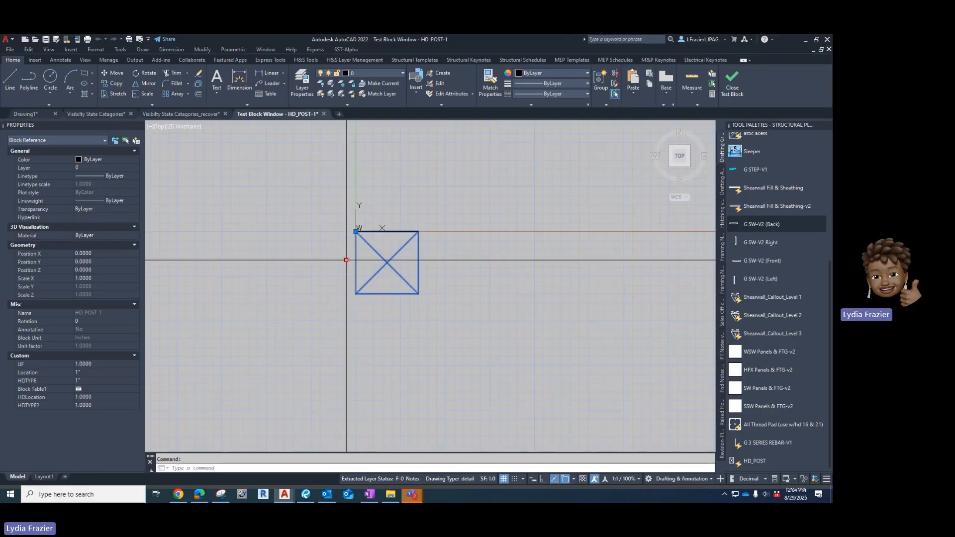
click(347, 260)
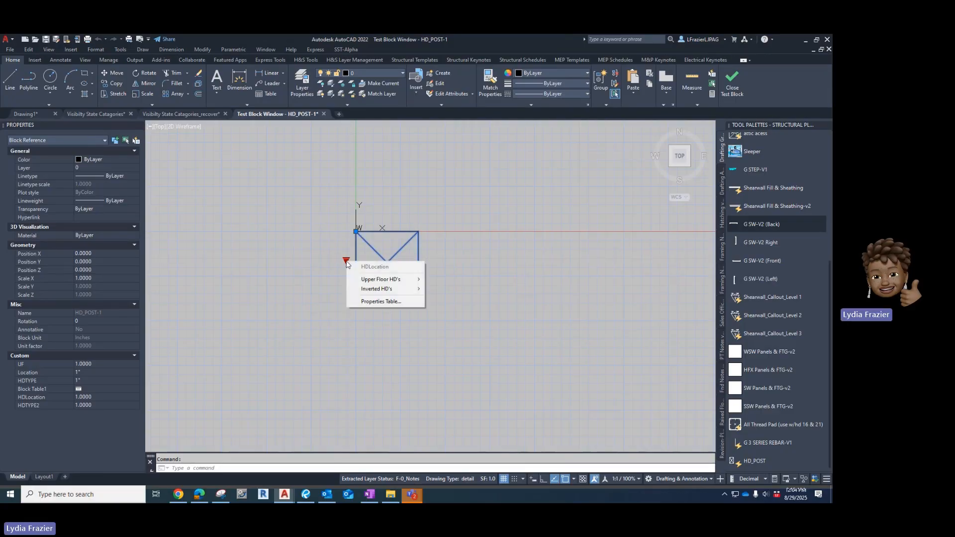
mouse_move(381, 279)
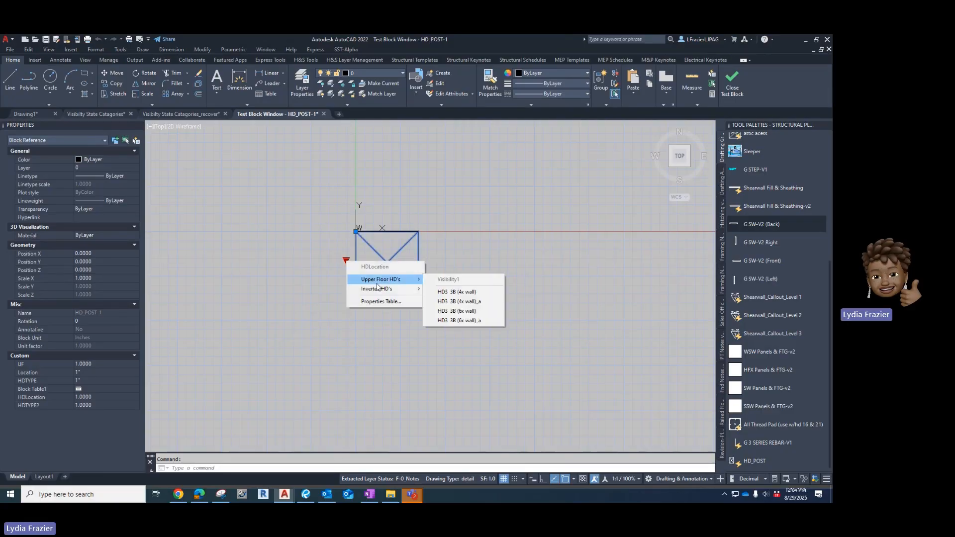
click(478, 320)
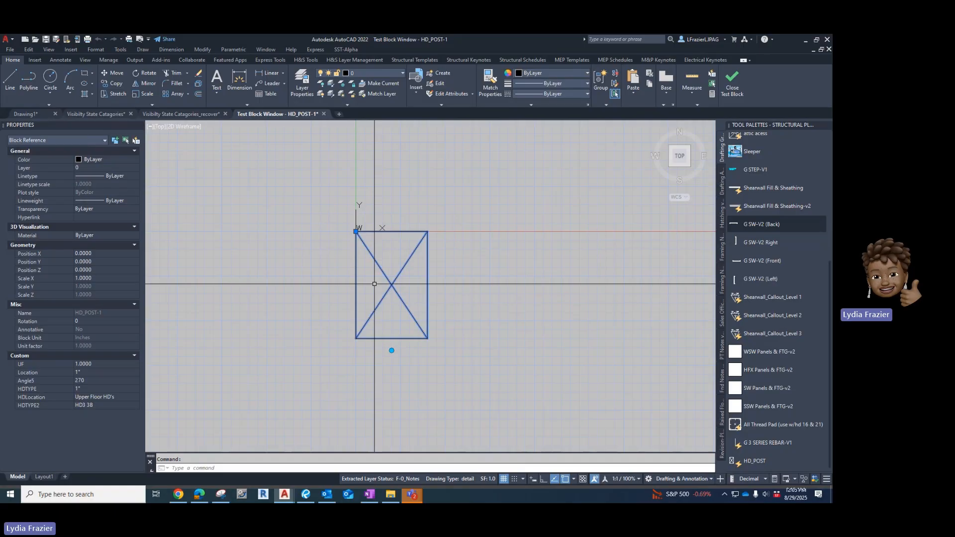
click(734, 88)
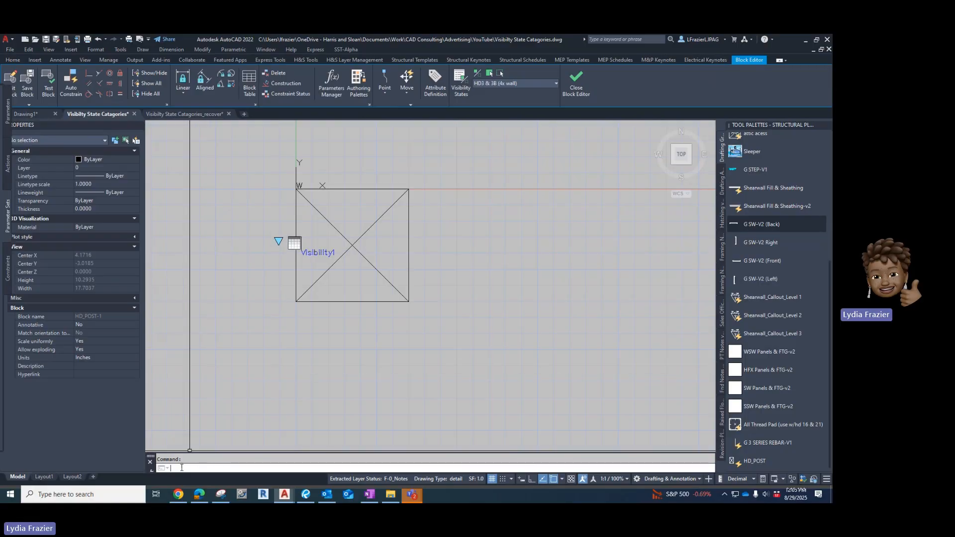
Make the visibility parameter visible again in all visibility states with BVSHOW.
text(bv)
key(Return)
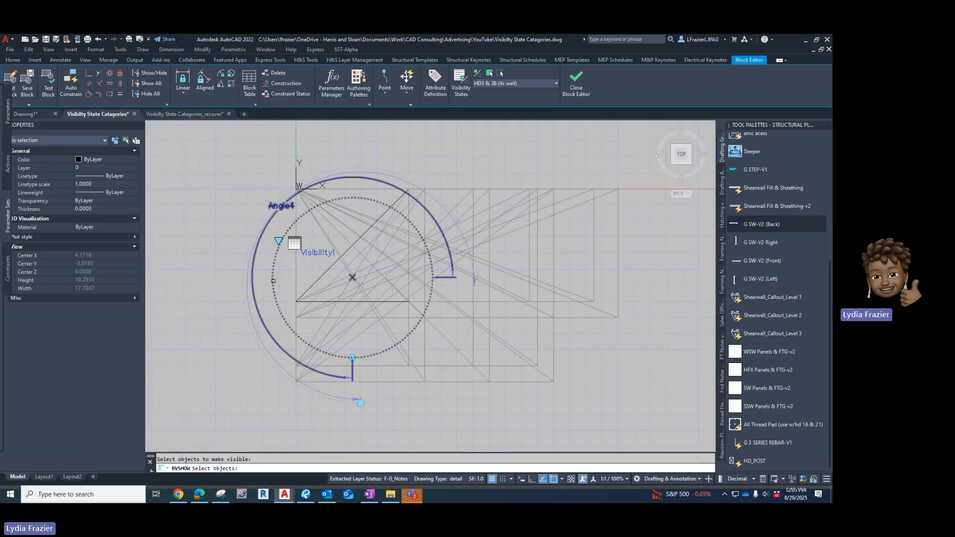
click(289, 243)
key(Return)
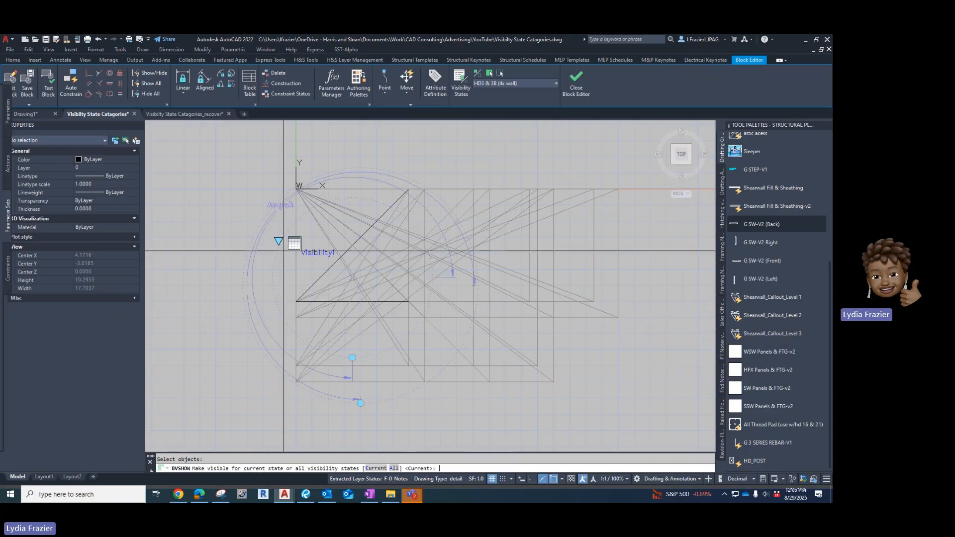
text(all)
key(Return)
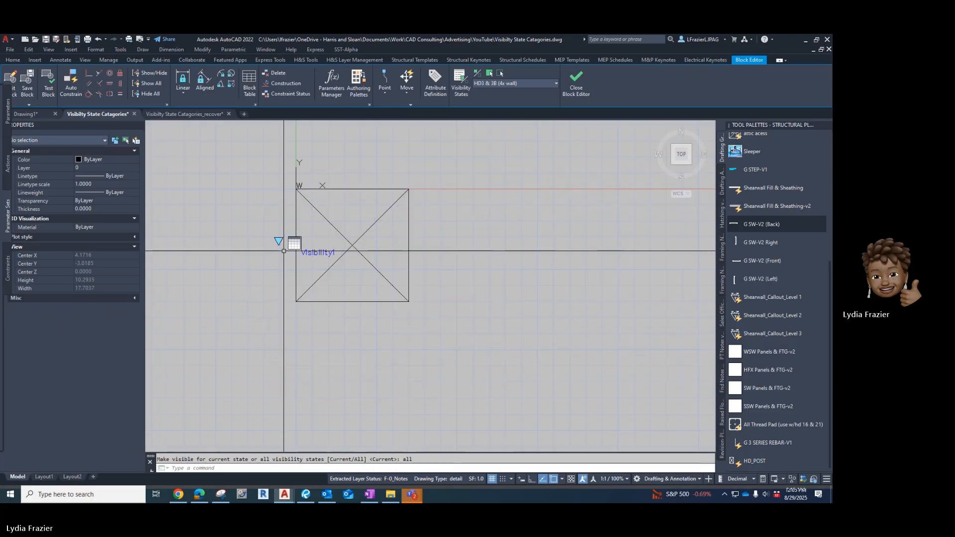
Open the Test Block window and pick Upper Floor HD's HD3 3B (6x wall) from the lookup grip.
click(48, 85)
click(354, 273)
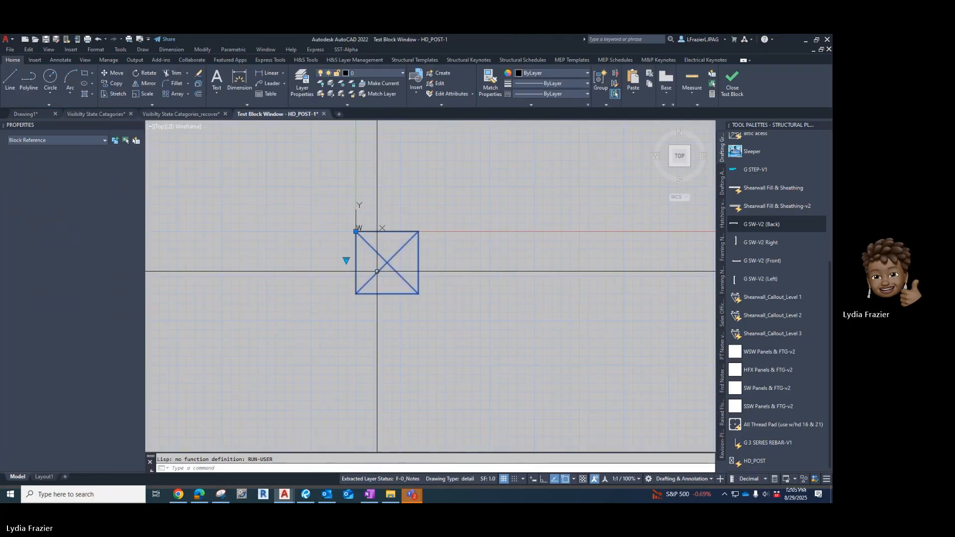
click(346, 260)
mouse_move(382, 281)
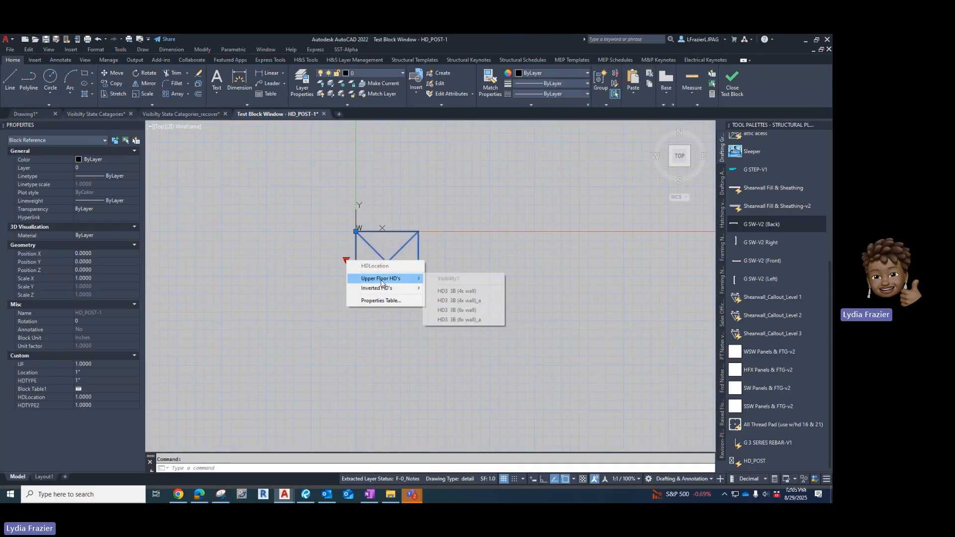
click(481, 310)
Switch the lookup to Inverted HD's, 19X, HD19X, then close the Test Block window and return to the block editor.
click(347, 260)
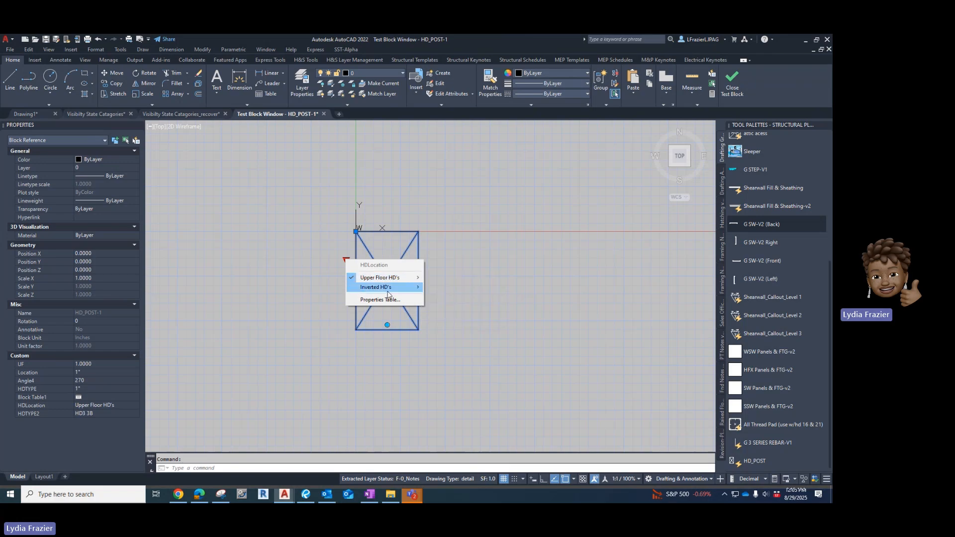
mouse_move(389, 291)
mouse_move(450, 309)
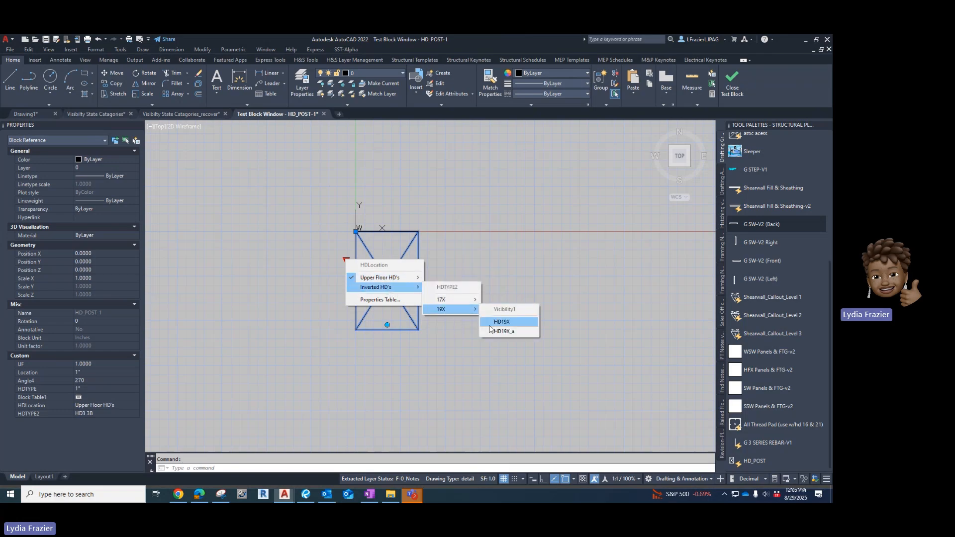
click(504, 322)
click(347, 261)
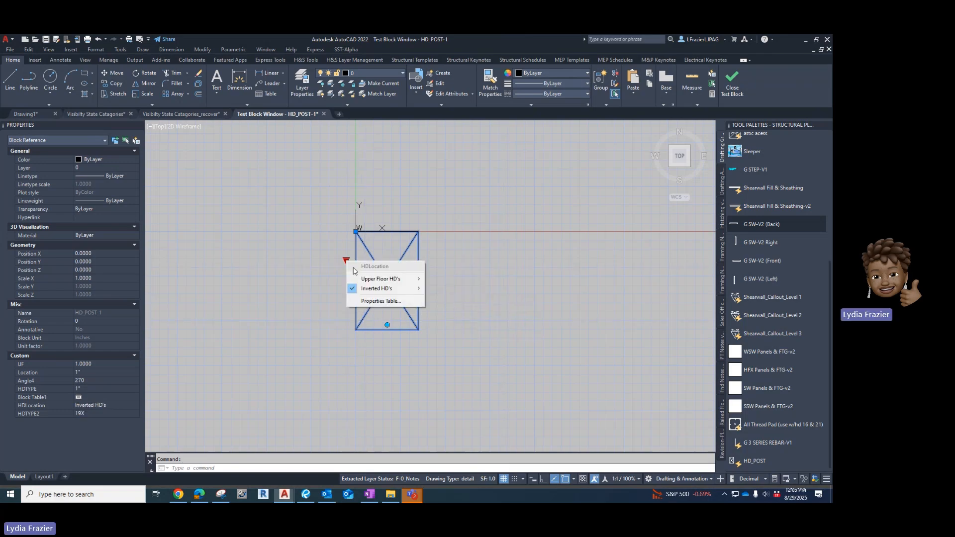
key(Escape)
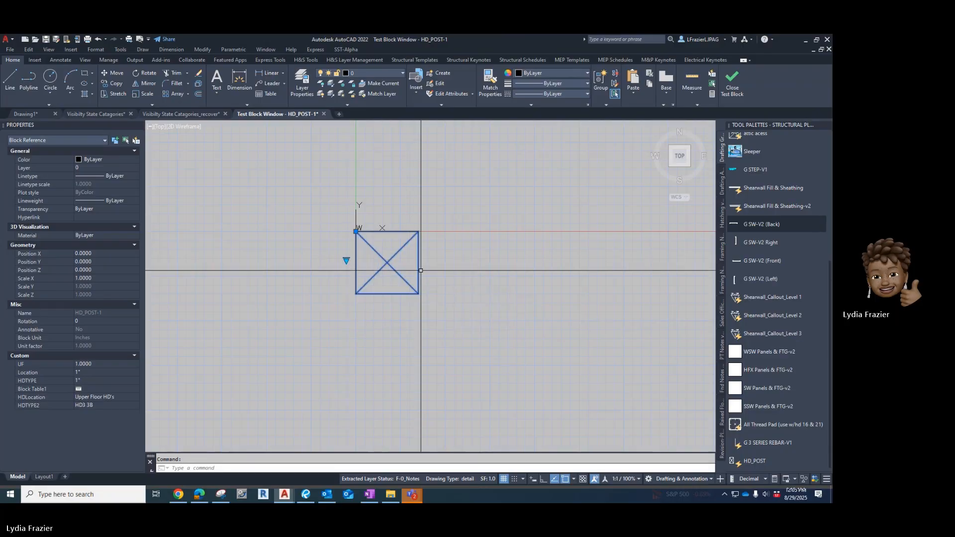
key(Escape)
click(733, 82)
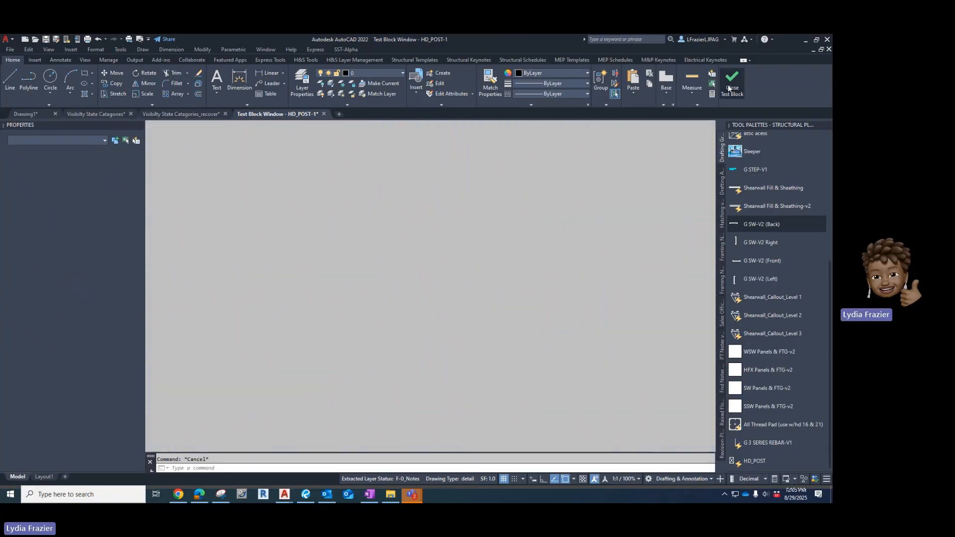
click(104, 115)
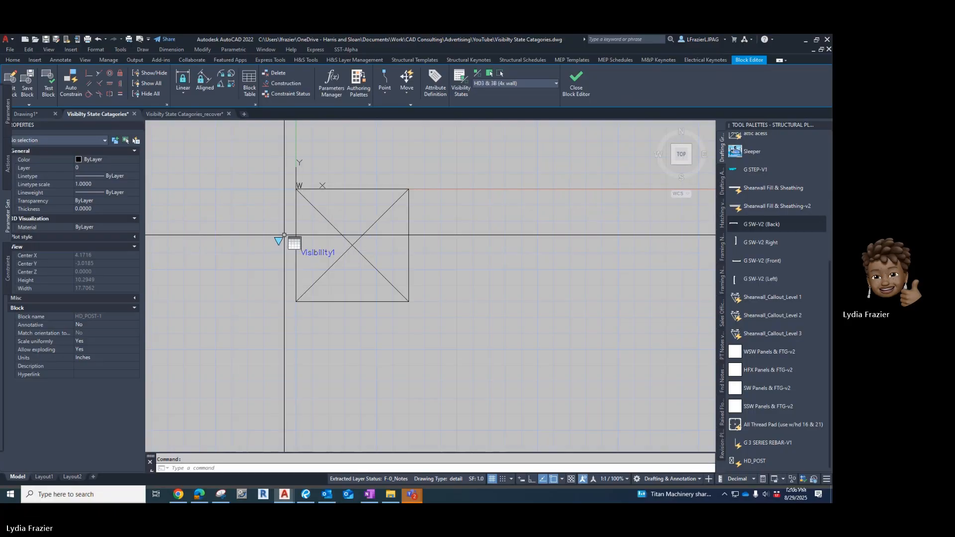
Close the block editor and return to the drawing.
click(575, 86)
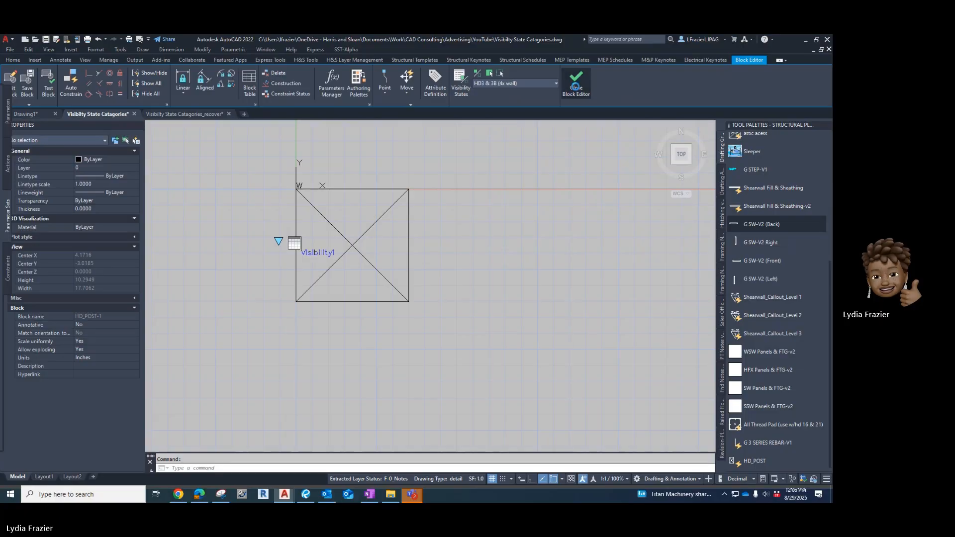
click(418, 255)
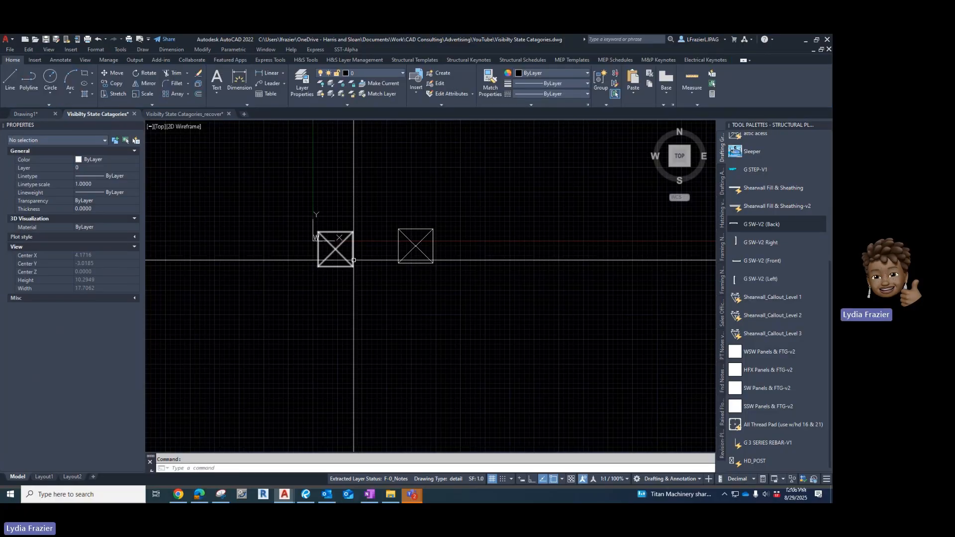
Select the HD_POST block and inspect the Location options on its lookup grip without changing them.
click(319, 235)
click(310, 254)
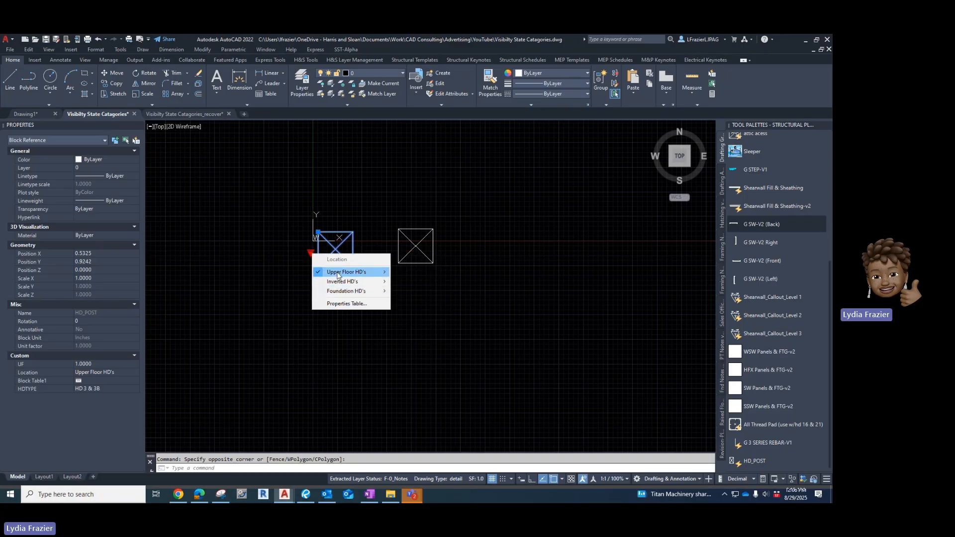
mouse_move(350, 274)
click(362, 253)
click(358, 260)
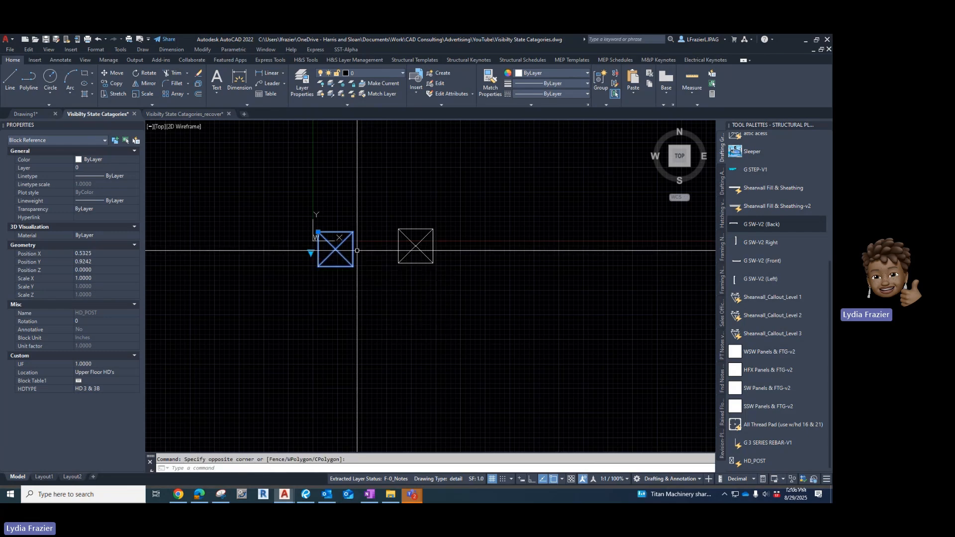
Reopen the HD_POST block in the block editor and open its Block Properties Table.
double_click(348, 251)
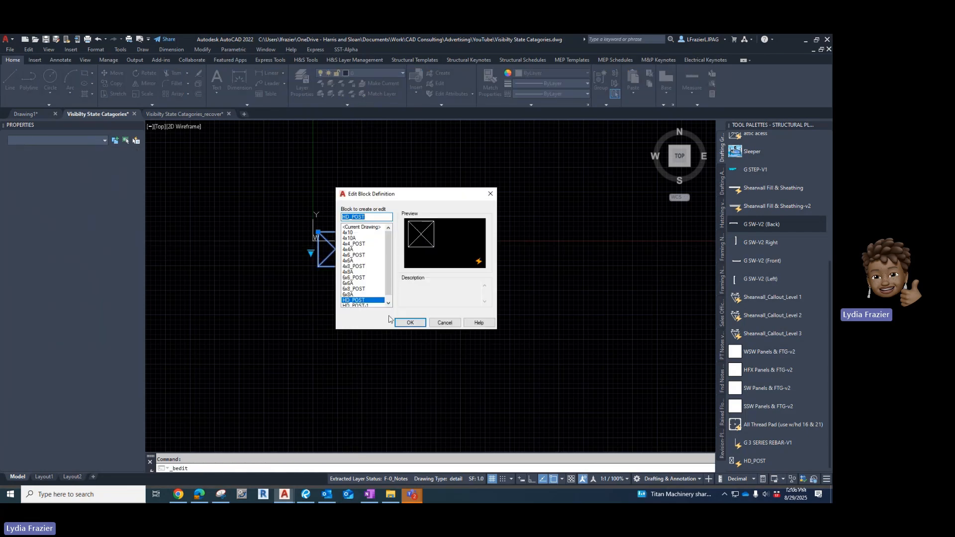
click(405, 323)
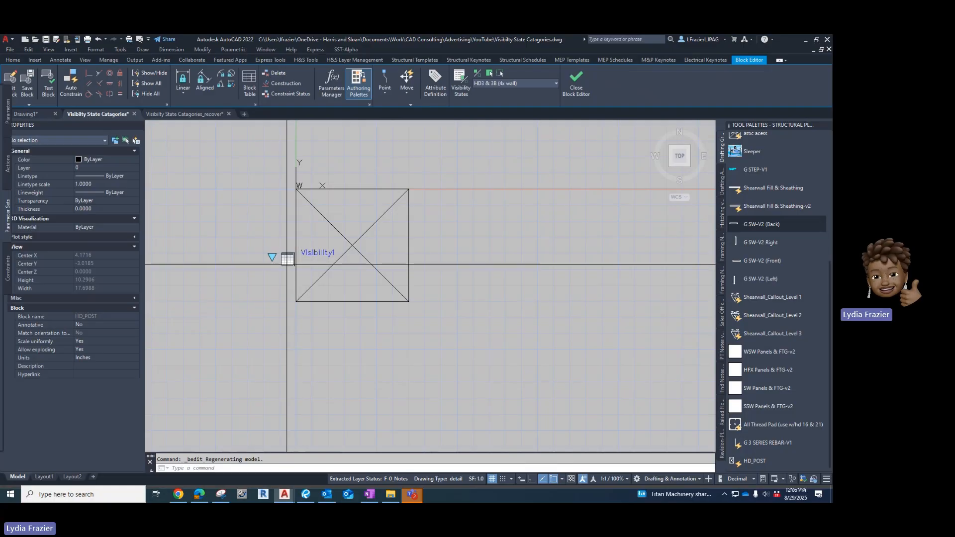
double_click(286, 260)
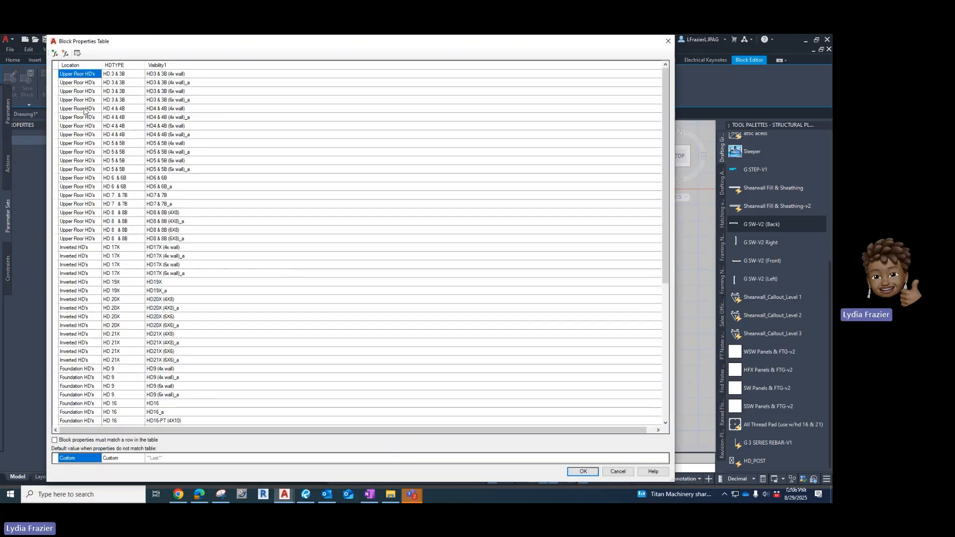
Scroll through the Block Properties Table rows to review them, then close the table and the block editor.
scroll(85, 110, down, 9)
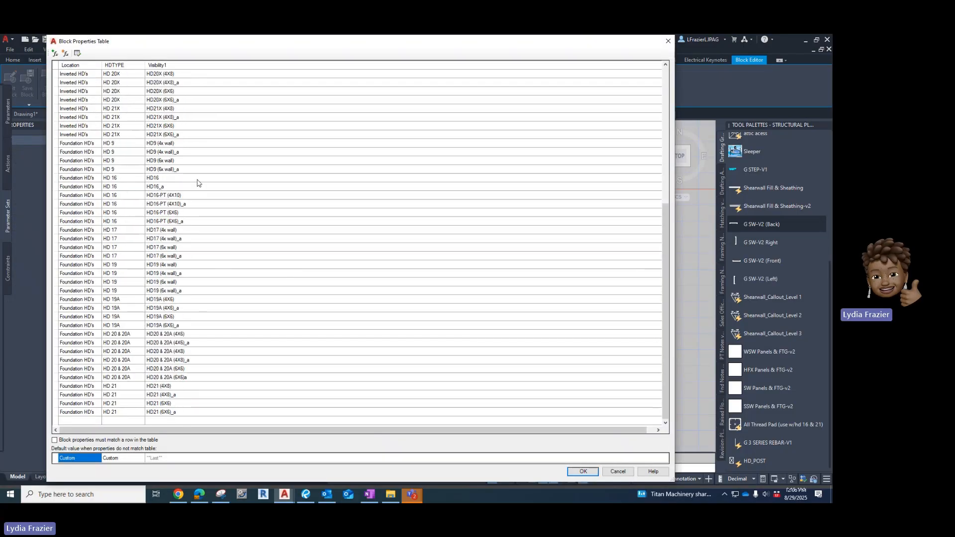
scroll(93, 355, up, 10)
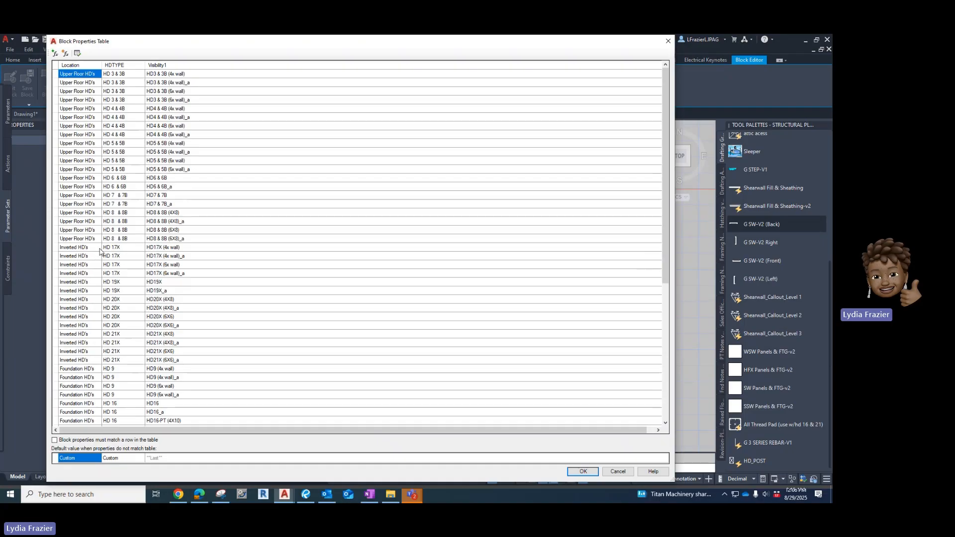
scroll(100, 252, down, 2)
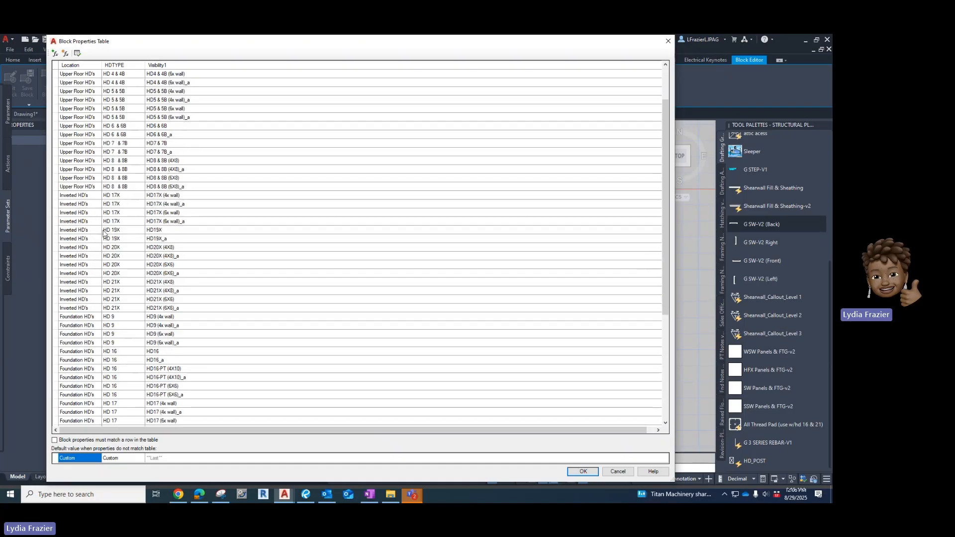
scroll(104, 259, down, 3)
scroll(83, 228, up, 1)
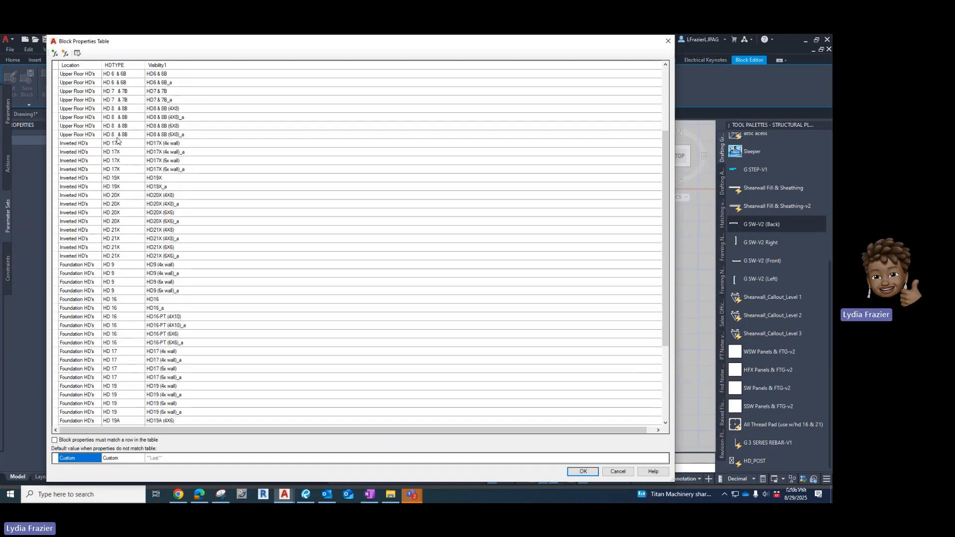
click(582, 472)
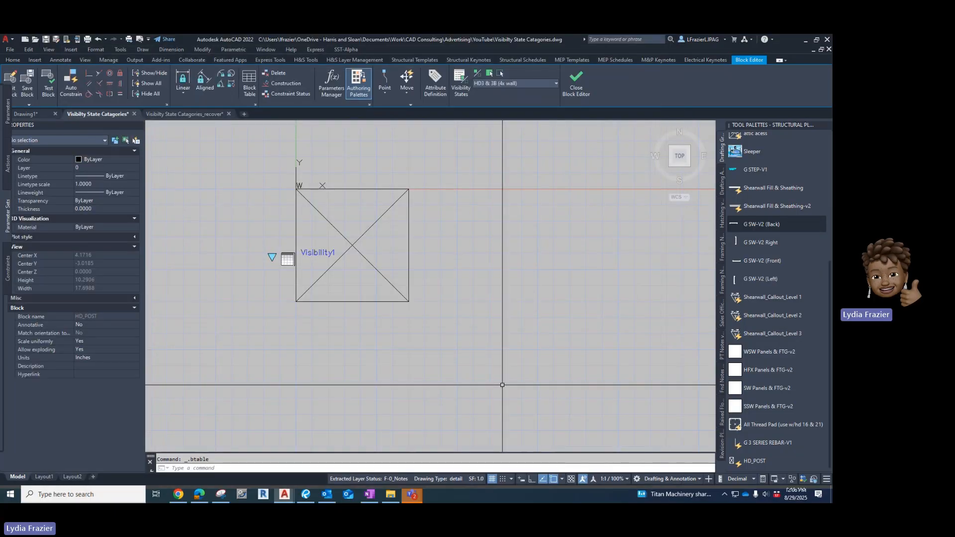
click(577, 82)
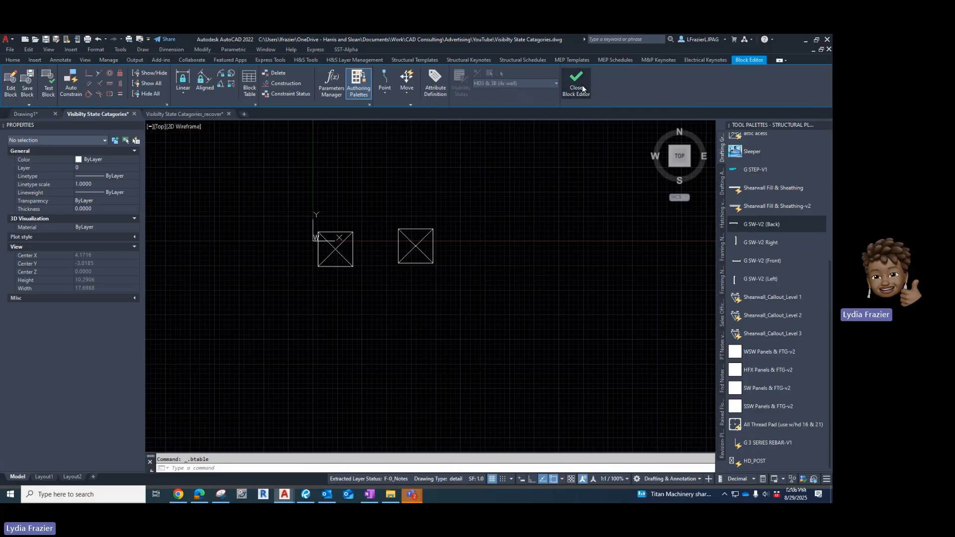